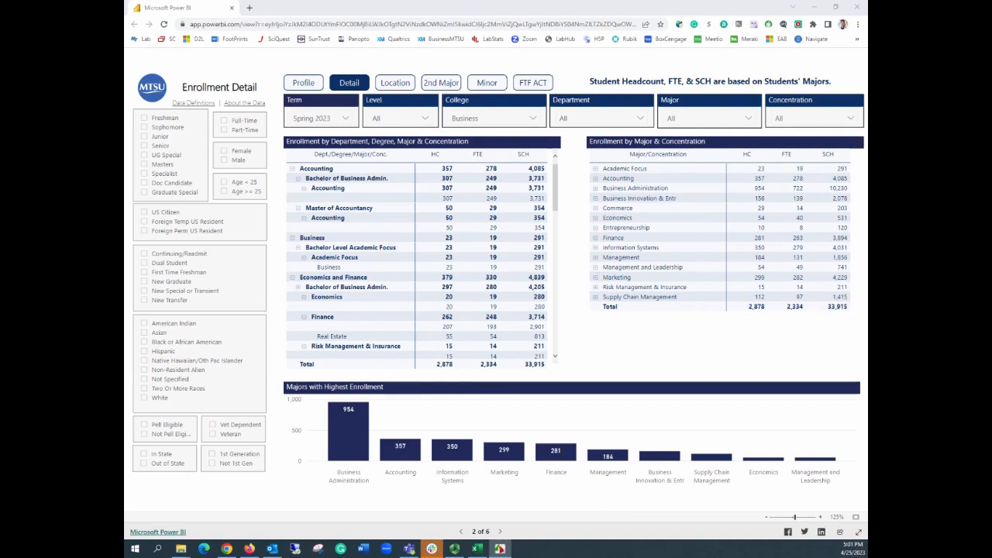
# Step: Capture a screenshot of the Enrollment by Major & Concentration table rows to the clipboard
pyautogui.moveTo(126, 83); pyautogui.dragTo(404, 81)
pyautogui.click(372, 109)
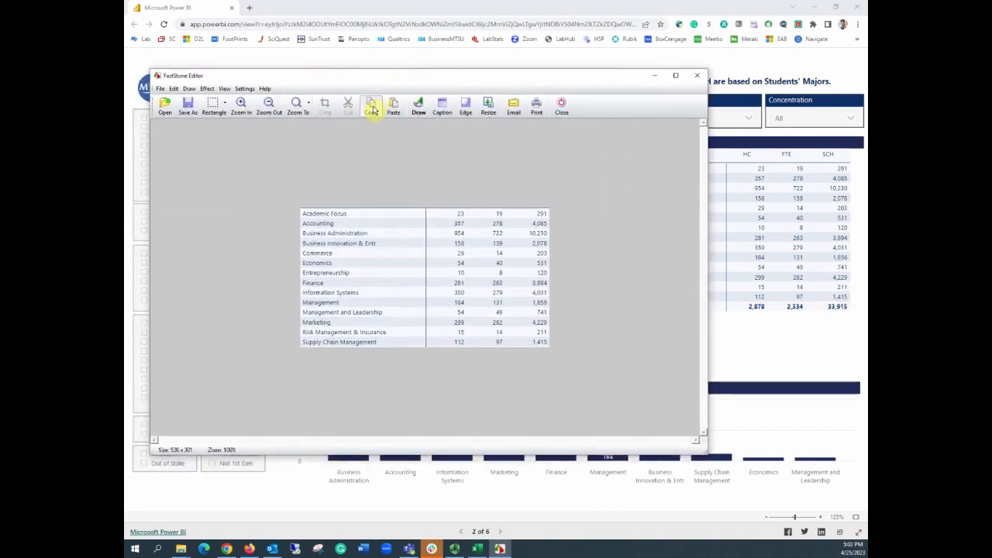
pyautogui.click(656, 78)
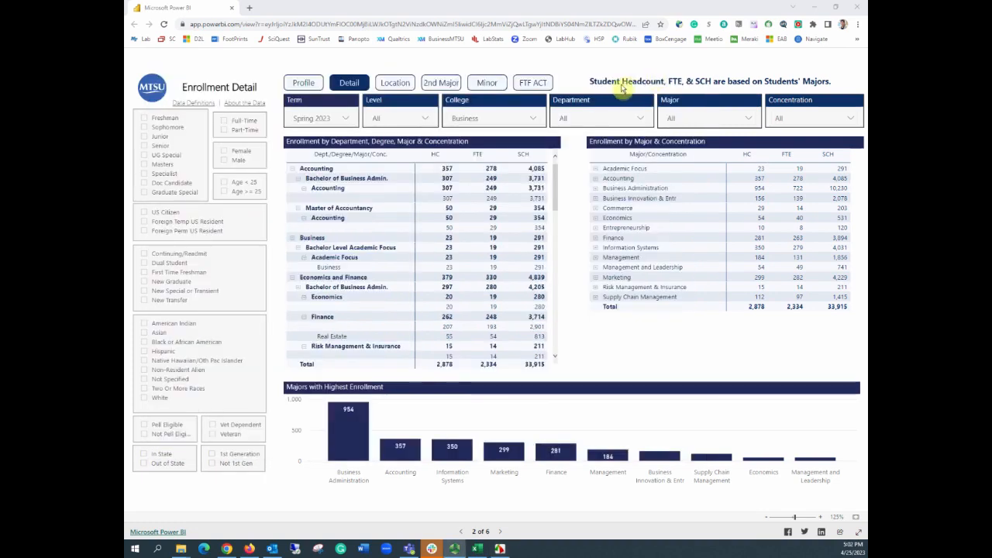
# Step: Switch to Excel and import data from the clipboard picture with Data from Picture
pyautogui.click(477, 548)
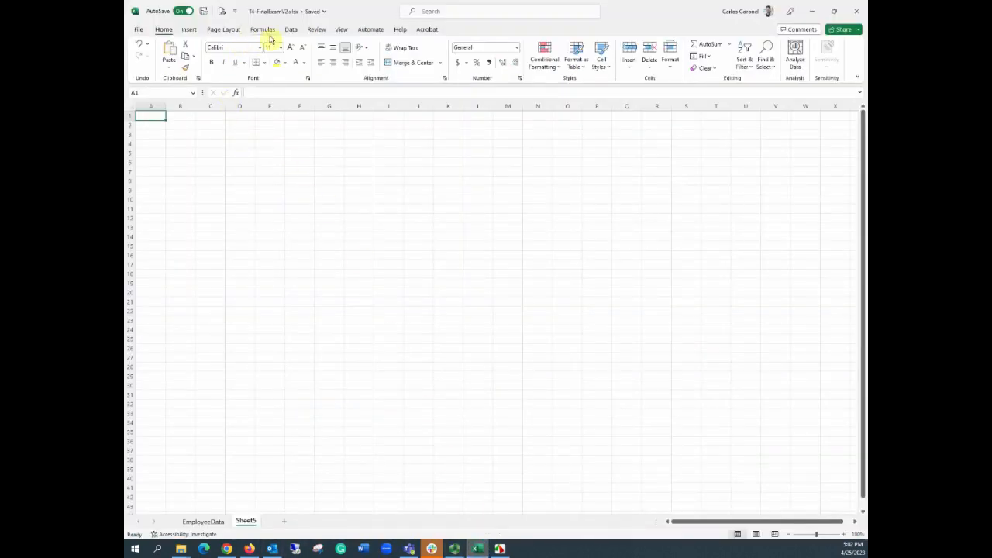
pyautogui.click(294, 31)
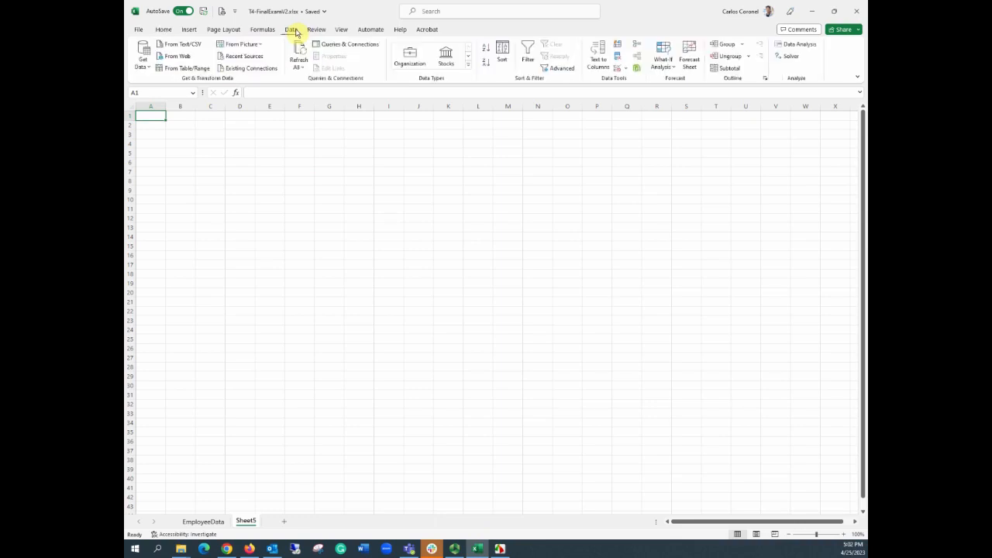
pyautogui.click(239, 45)
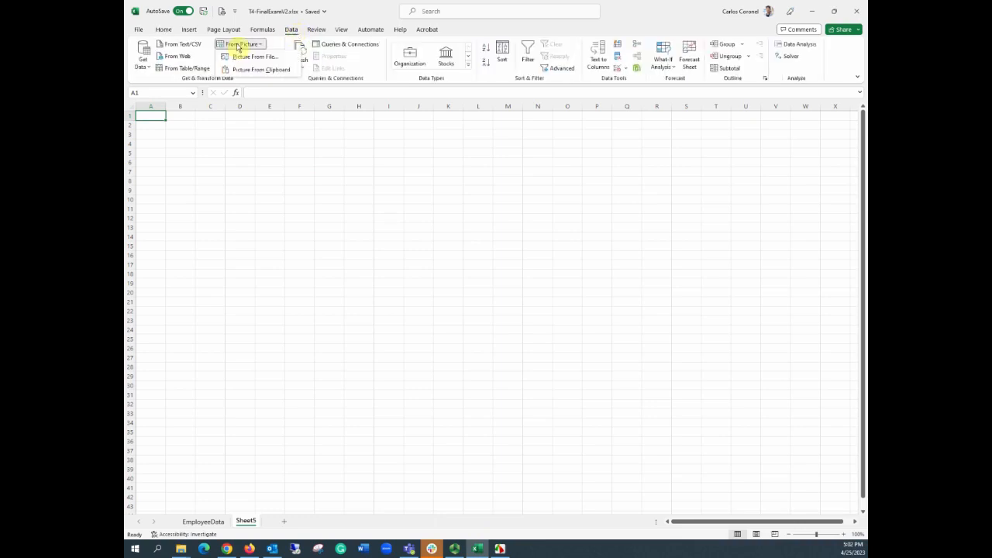
pyautogui.click(269, 70)
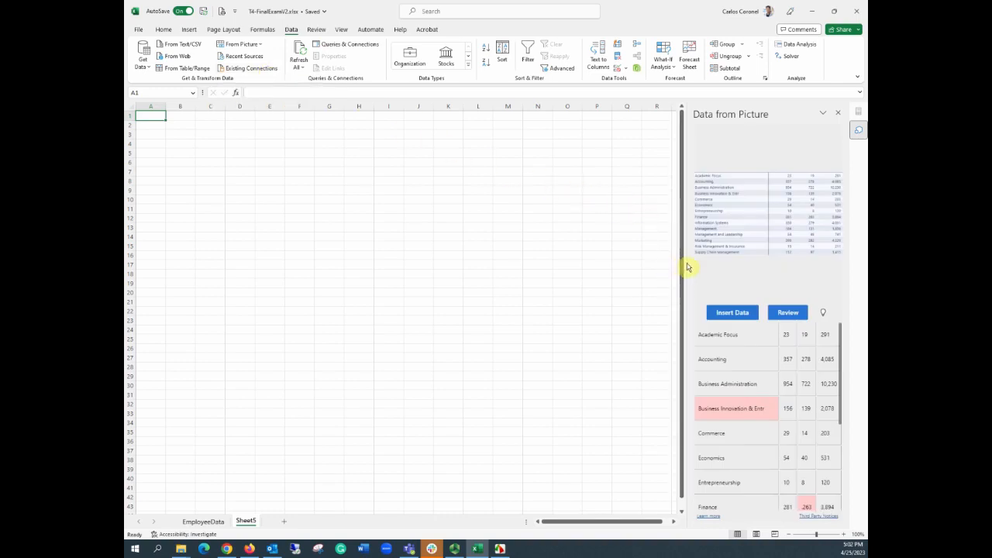
# Step: Widen the Data from Picture pane, review the recognized data, and accept all four flagged items
pyautogui.moveTo(689, 266); pyautogui.dragTo(575, 268)
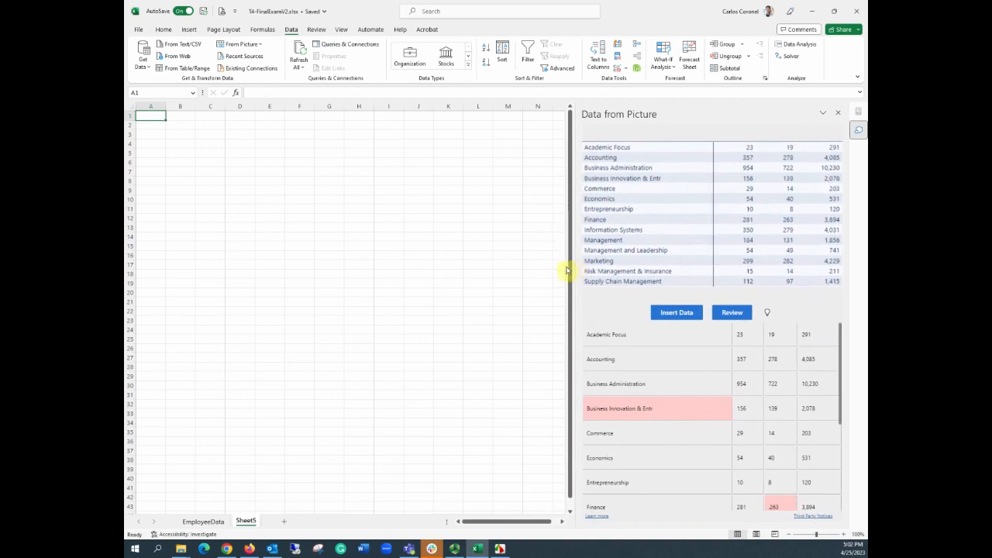
pyautogui.moveTo(695, 405)
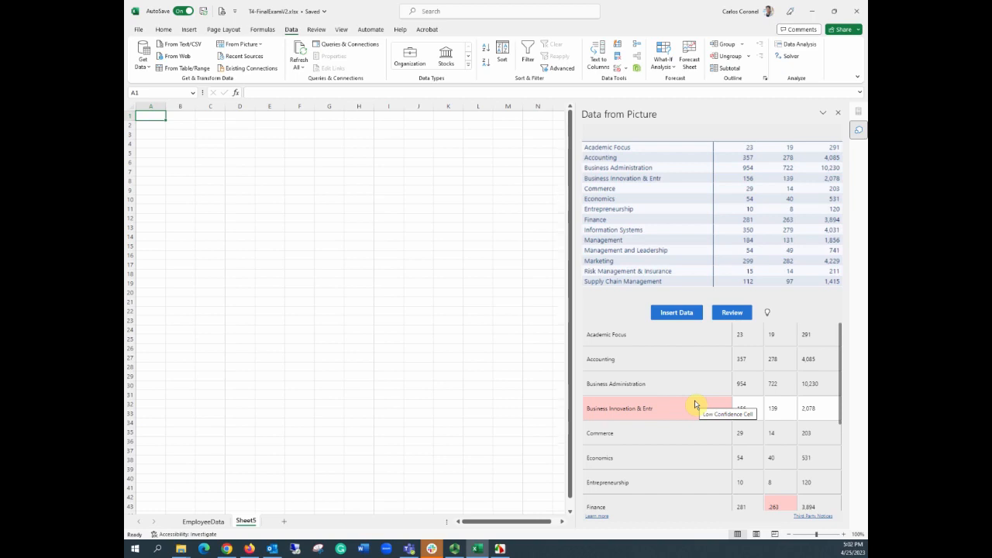
pyautogui.click(733, 313)
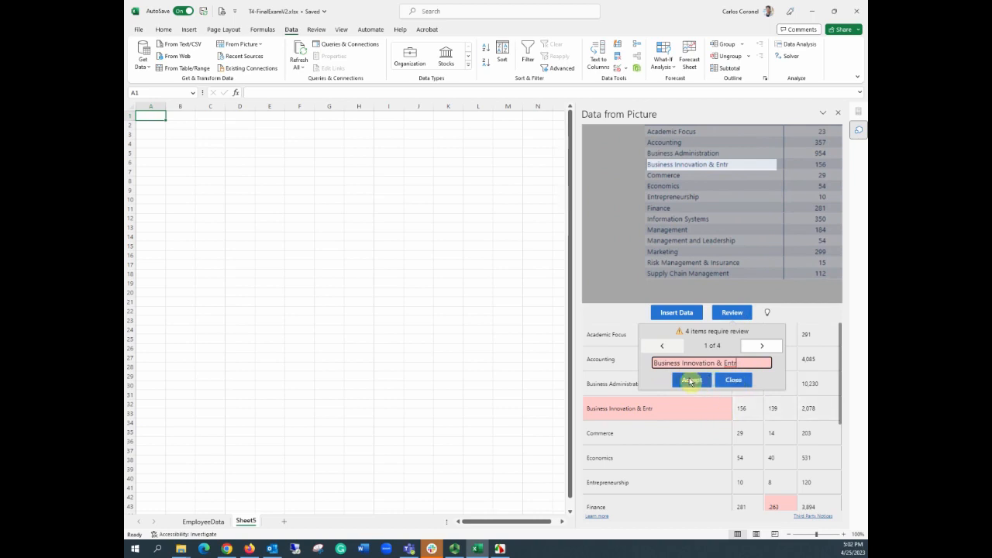
pyautogui.click(691, 381)
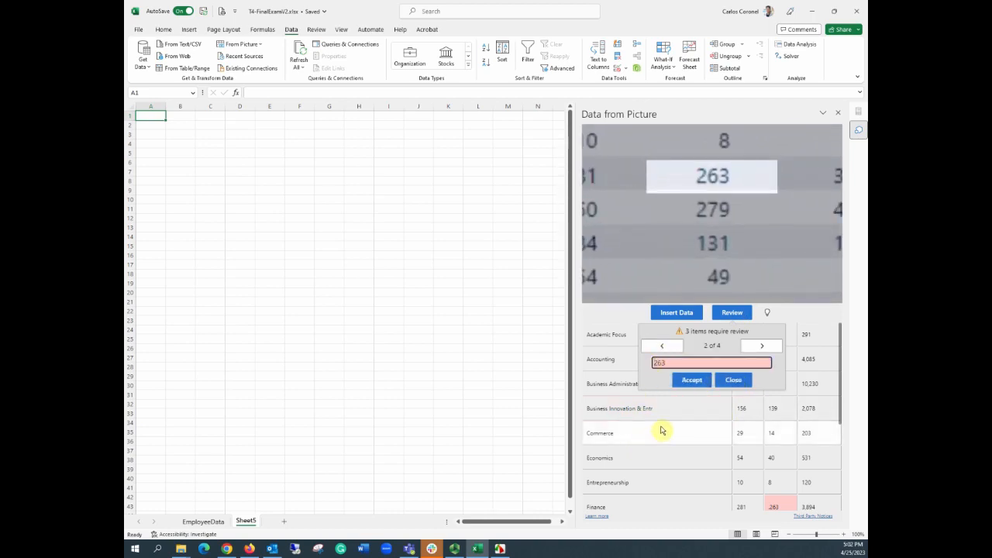
pyautogui.click(692, 379)
pyautogui.click(701, 380)
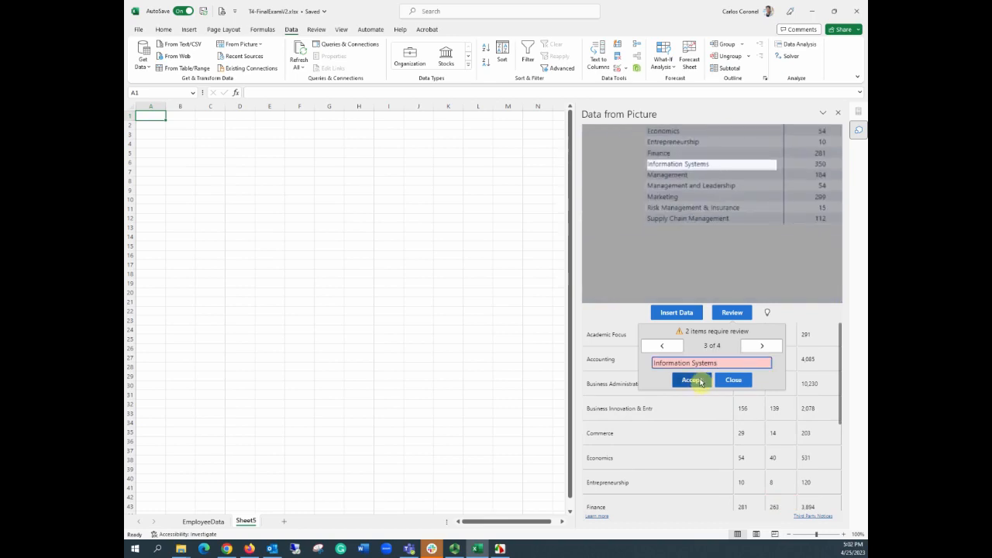
pyautogui.click(700, 380)
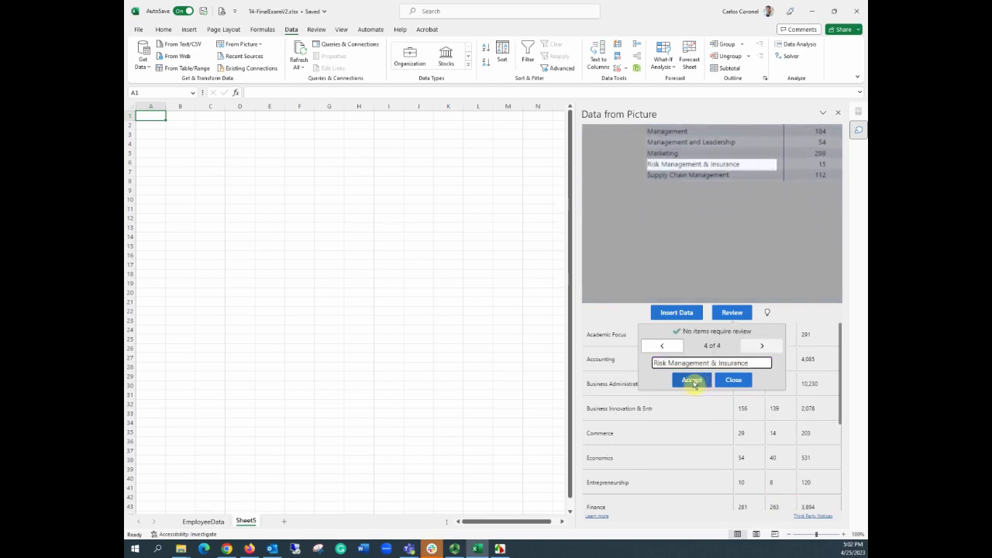
pyautogui.click(692, 381)
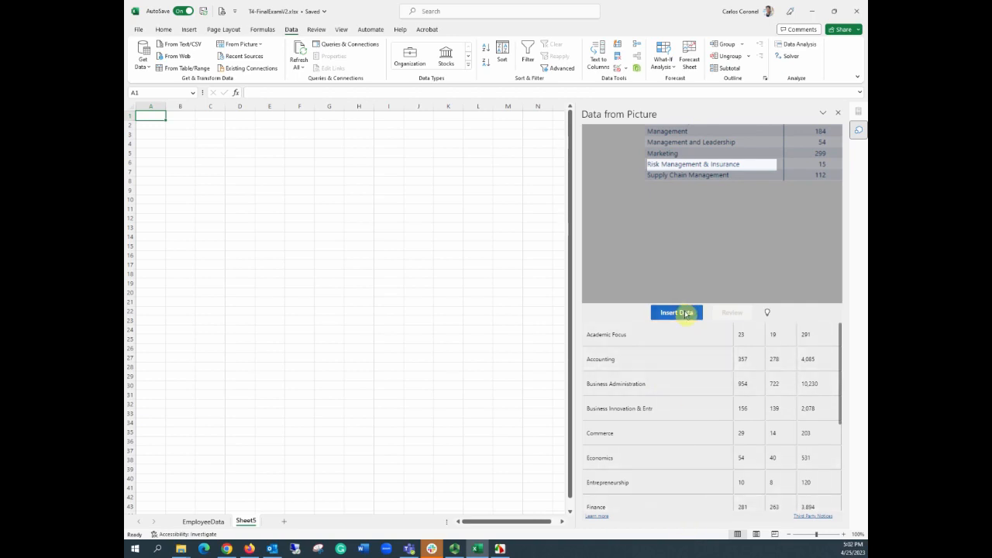
# Step: Insert the recognized data into the worksheet starting at cell A1
pyautogui.click(686, 314)
pyautogui.click(701, 366)
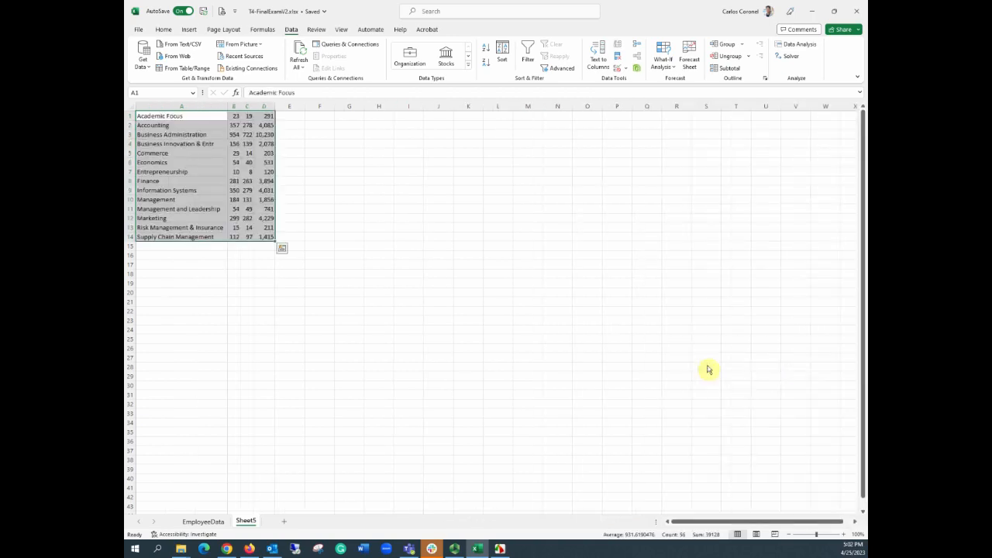
pyautogui.click(327, 219)
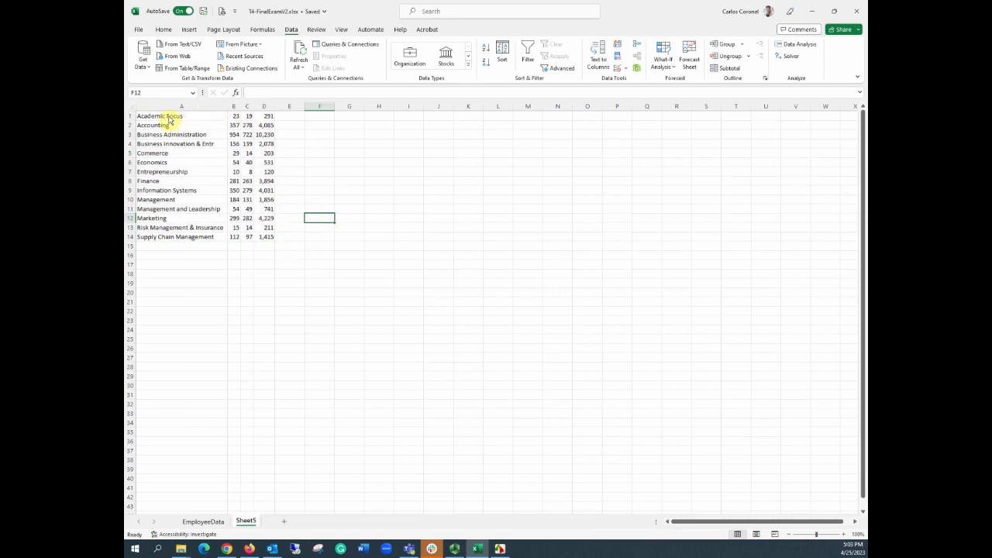
# Step: Insert a blank row above the first data row
pyautogui.click(132, 116)
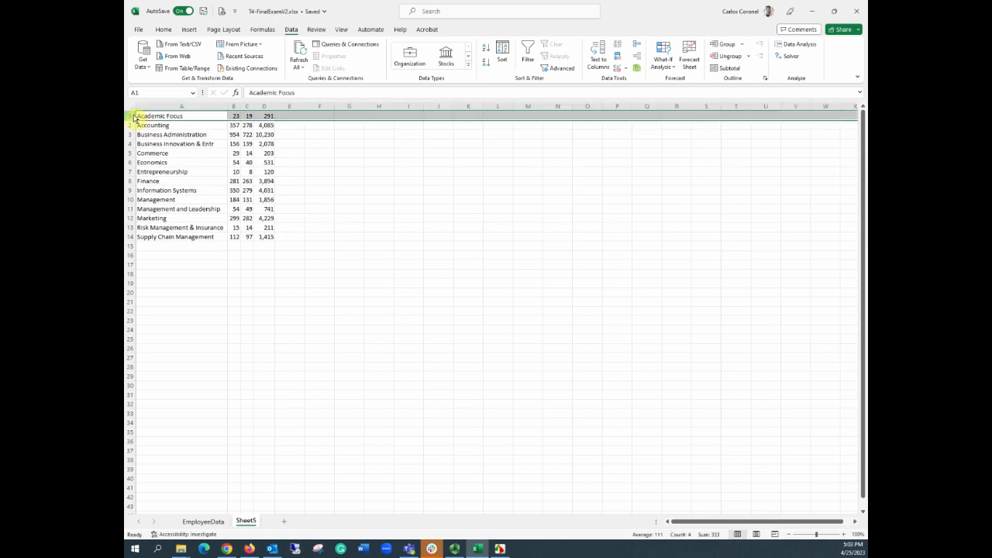
pyautogui.rightClick(134, 117)
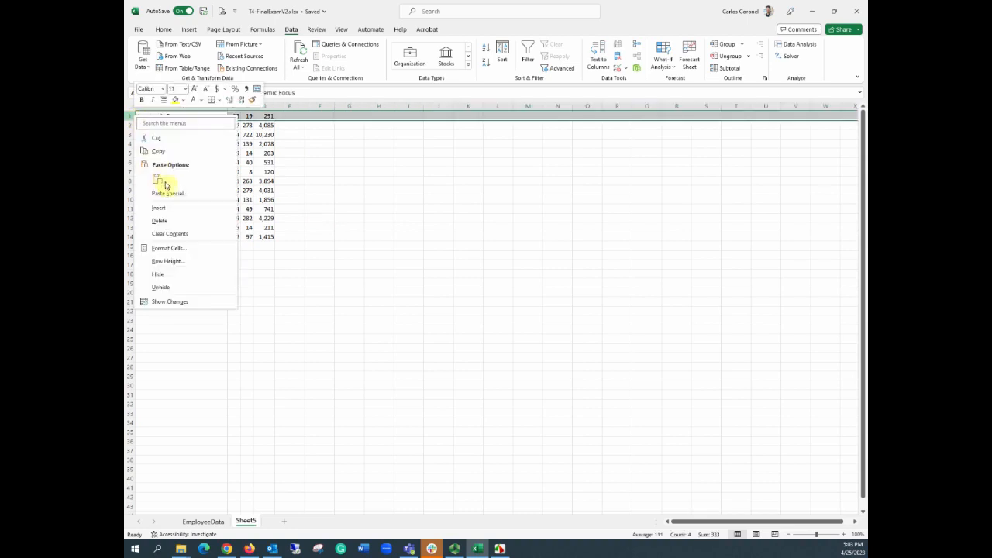
pyautogui.click(168, 209)
pyautogui.click(376, 172)
# Step: Enter column headers Department, HC, FTE and SCH in row 1
pyautogui.click(189, 116)
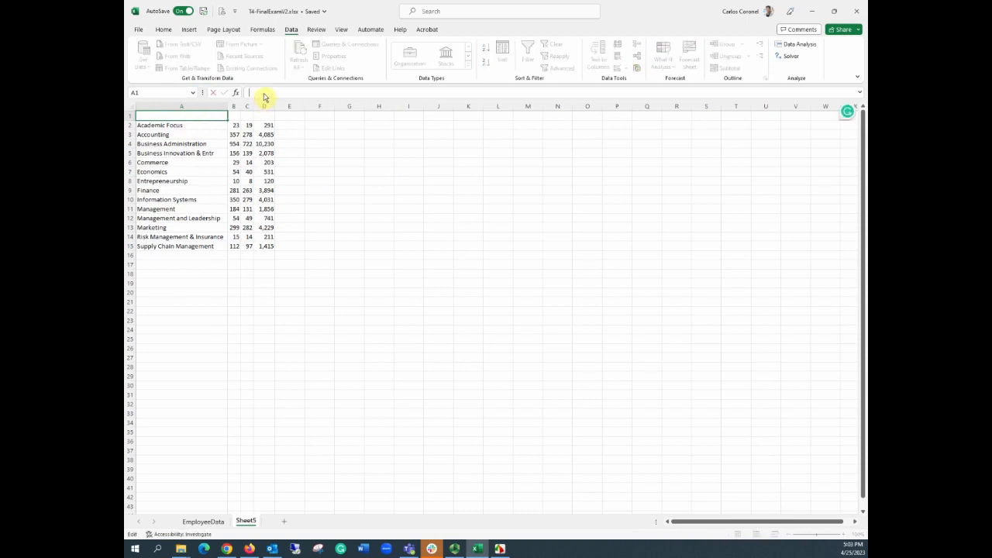
pyautogui.press('Tab')
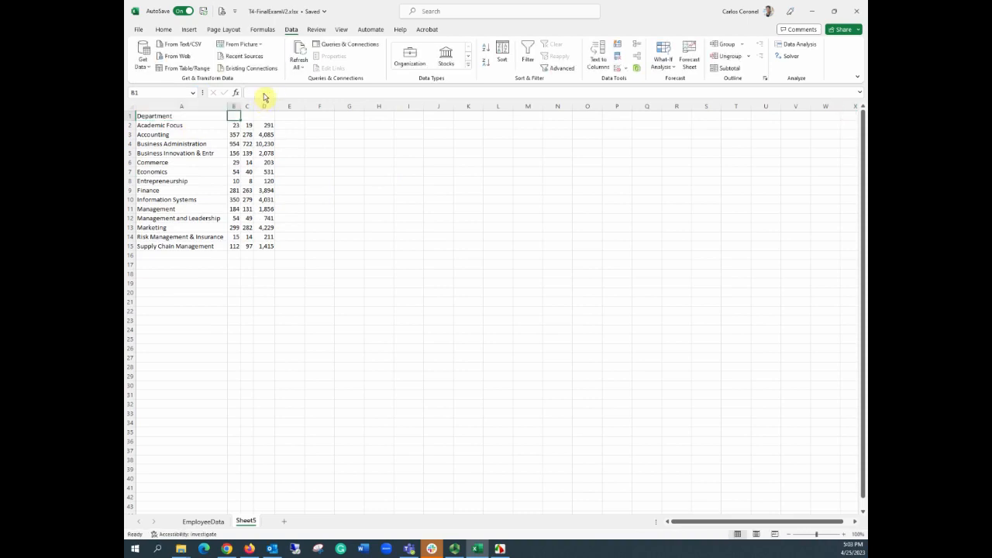
pyautogui.write('HC')
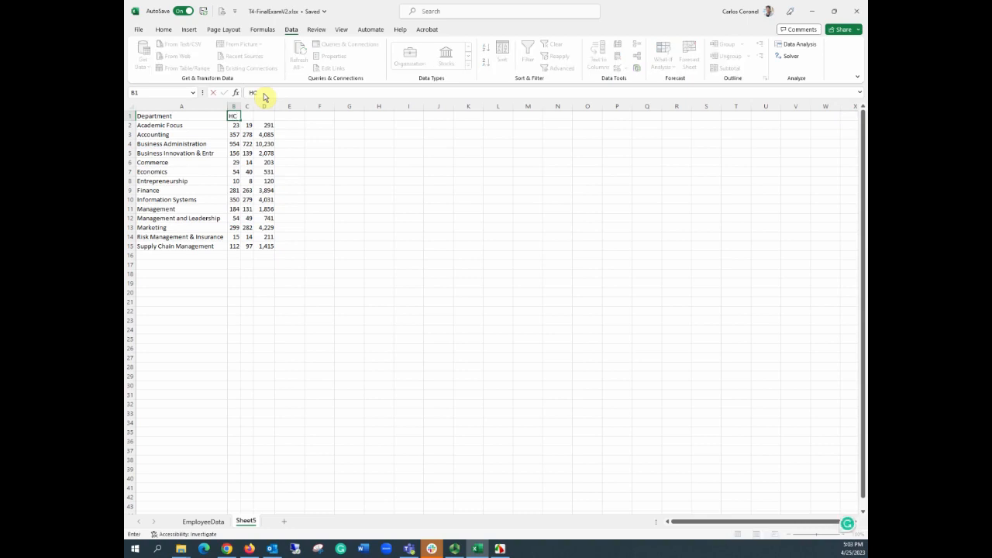
pyautogui.press('Tab')
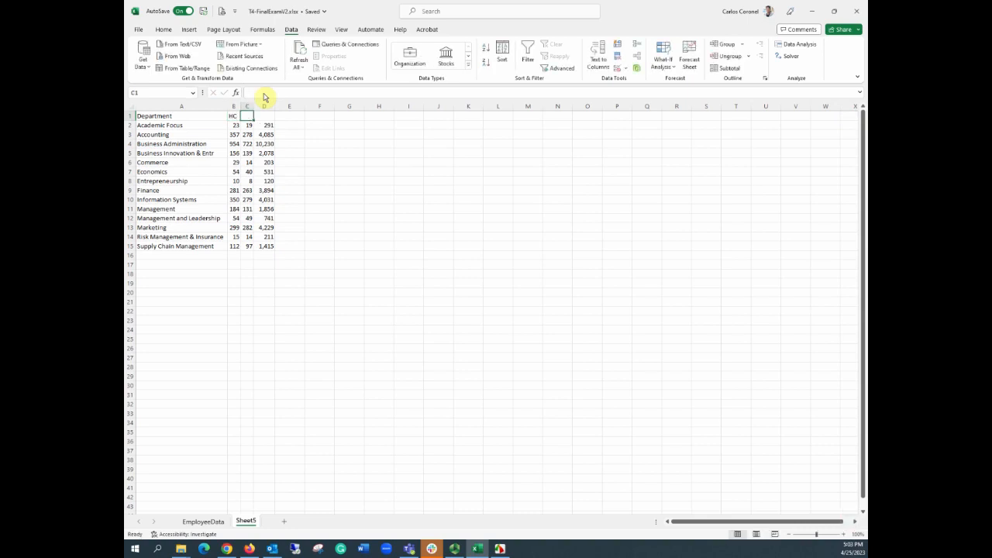
pyautogui.write('FTE')
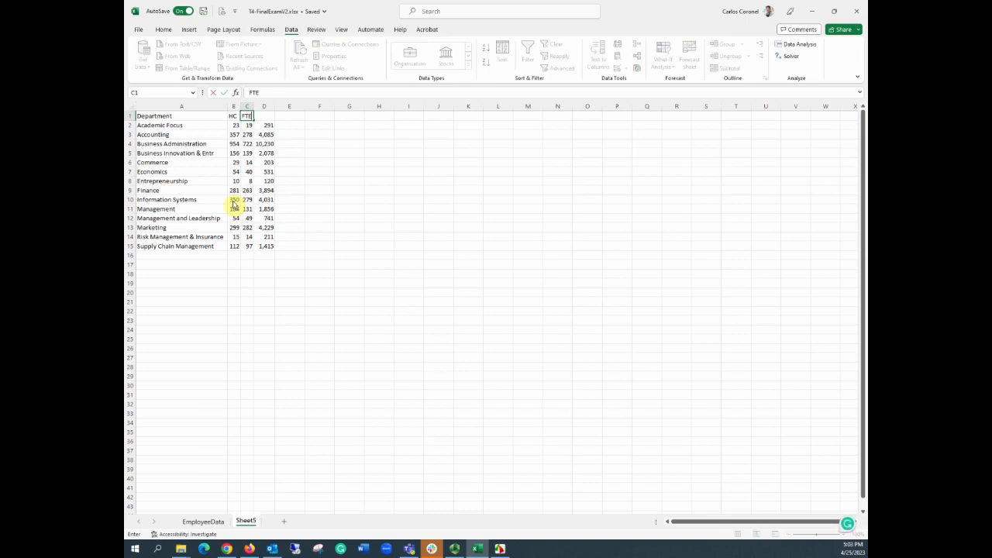
pyautogui.press('Tab')
pyautogui.write('SC')
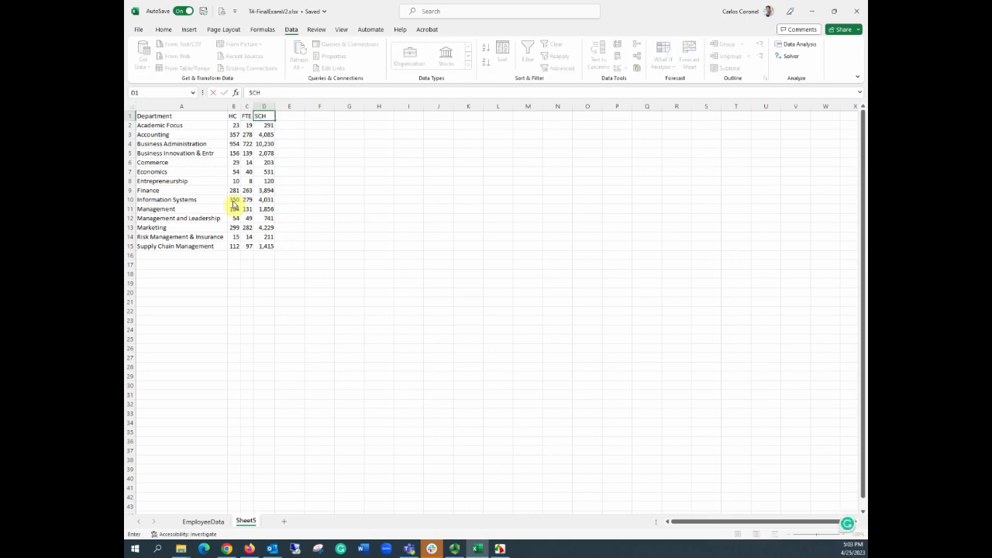
pyautogui.press('Return')
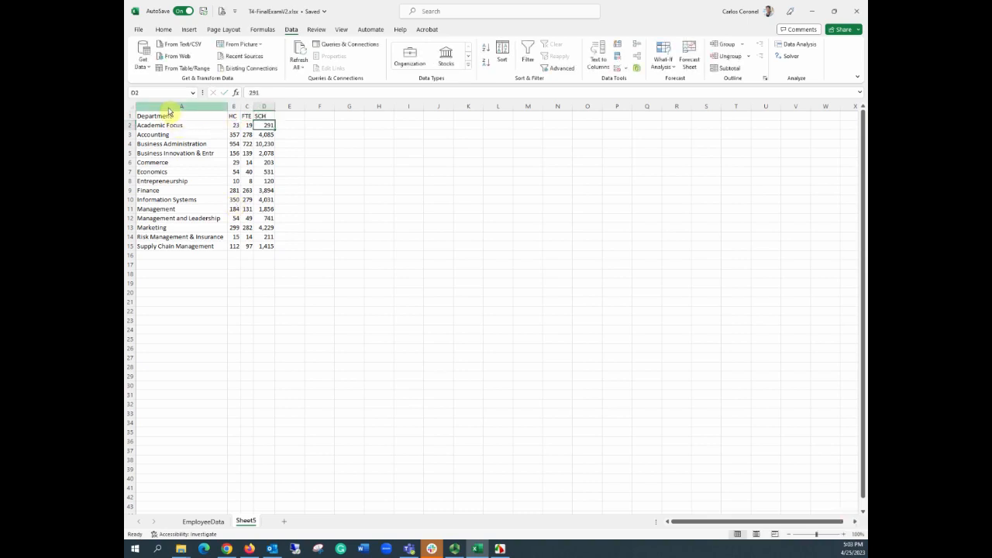
# Step: Format the range A1:D15 as a table with headers using a light blue table style
pyautogui.moveTo(172, 117); pyautogui.dragTo(271, 253)
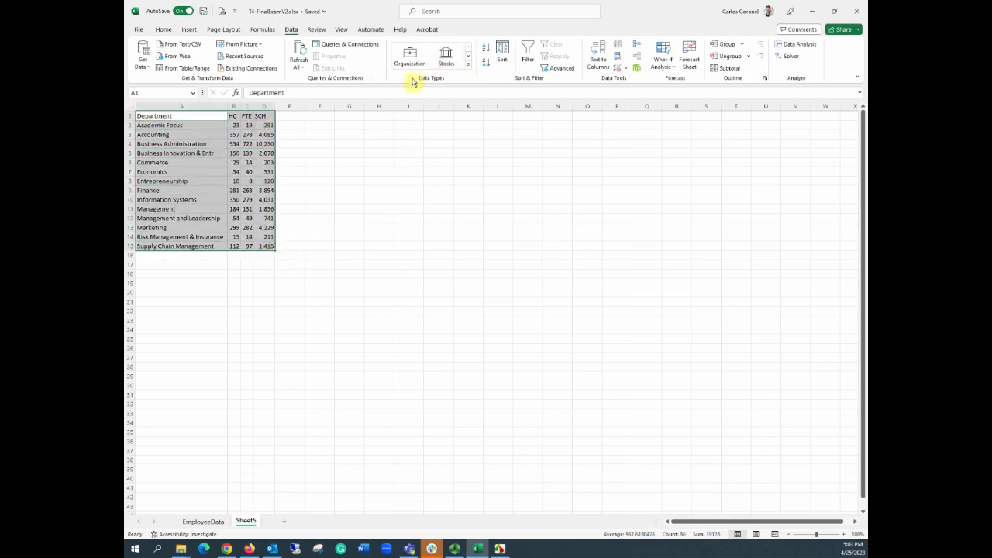
pyautogui.click(163, 31)
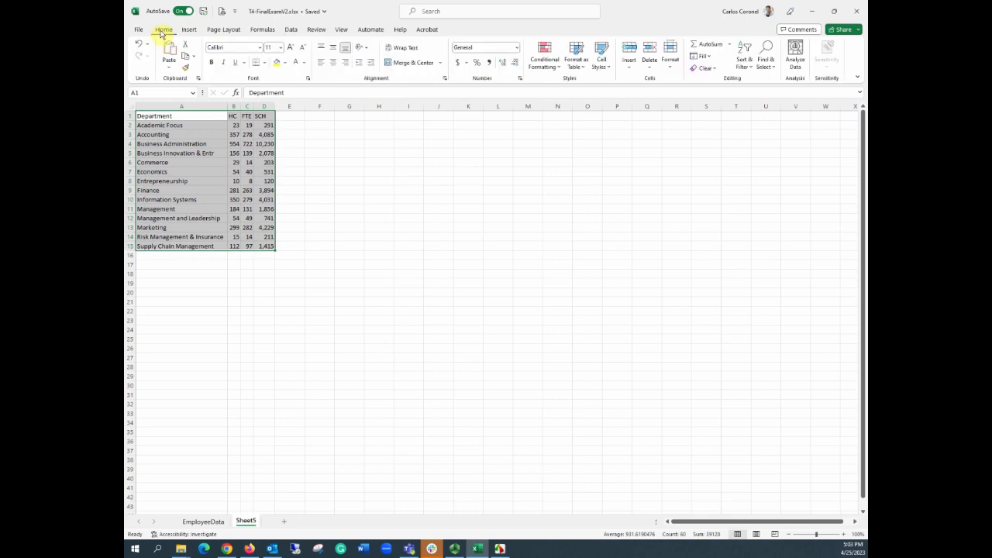
pyautogui.click(578, 63)
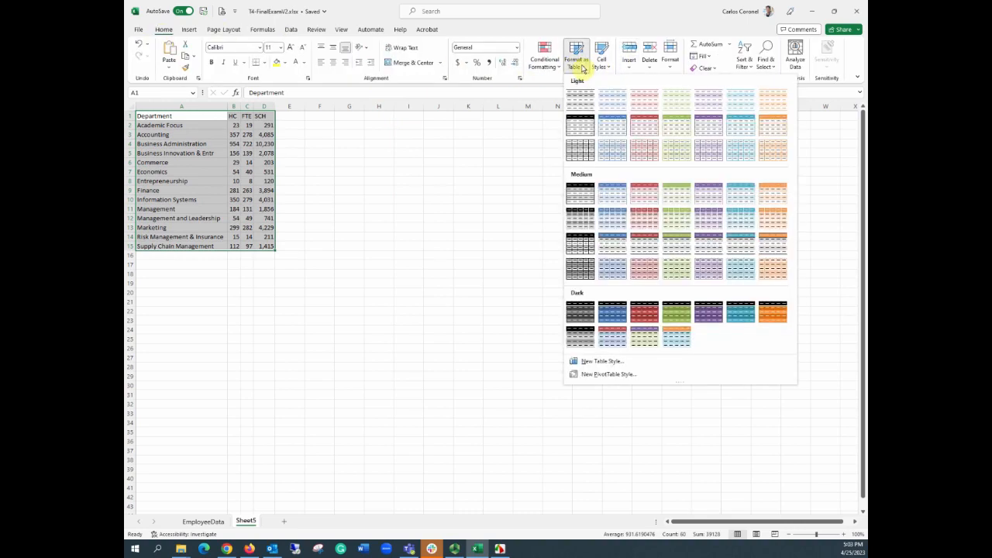
pyautogui.click(601, 120)
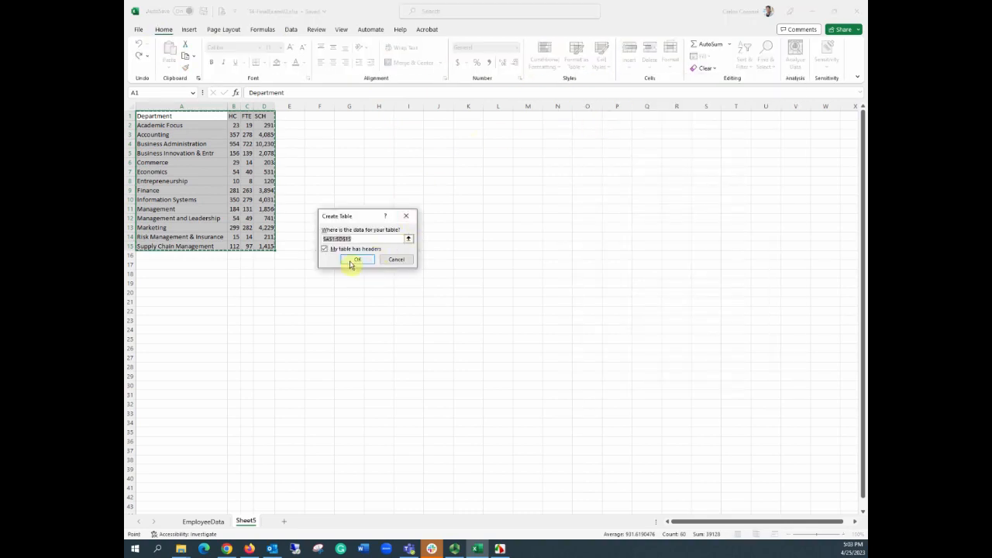
pyautogui.click(357, 259)
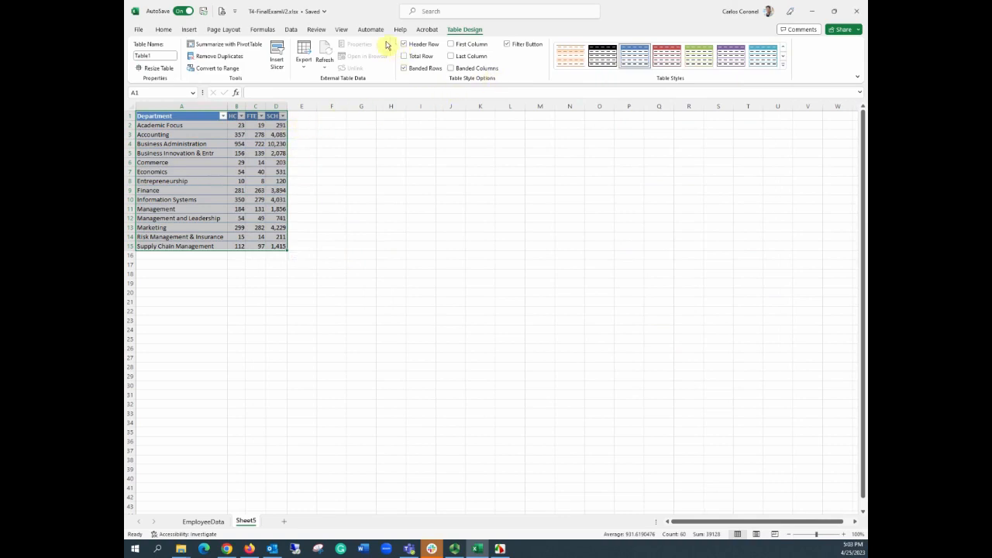
pyautogui.click(291, 29)
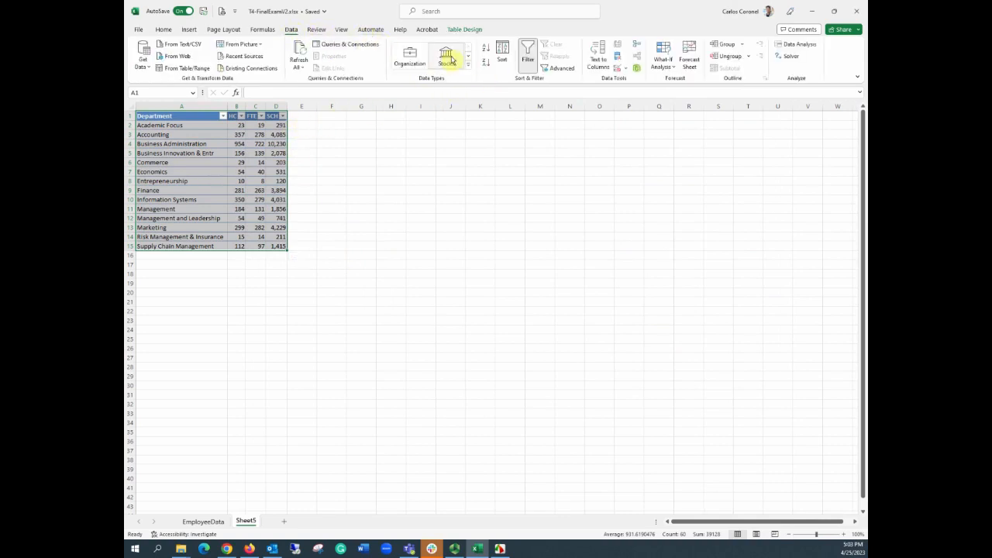
pyautogui.click(471, 155)
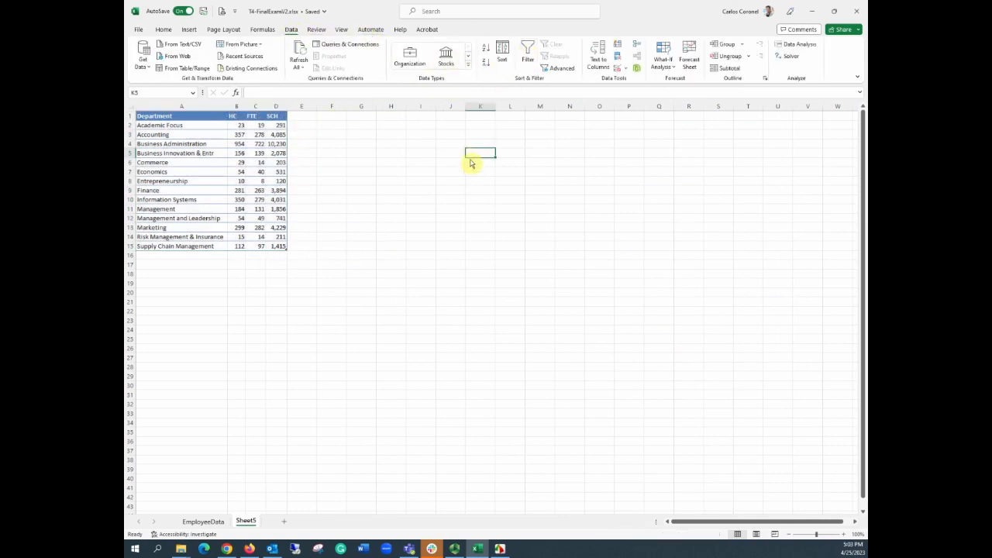
# Step: Add AutoSum totals for the HC, FTE and SCH columns in row 16 below the table
pyautogui.click(239, 258)
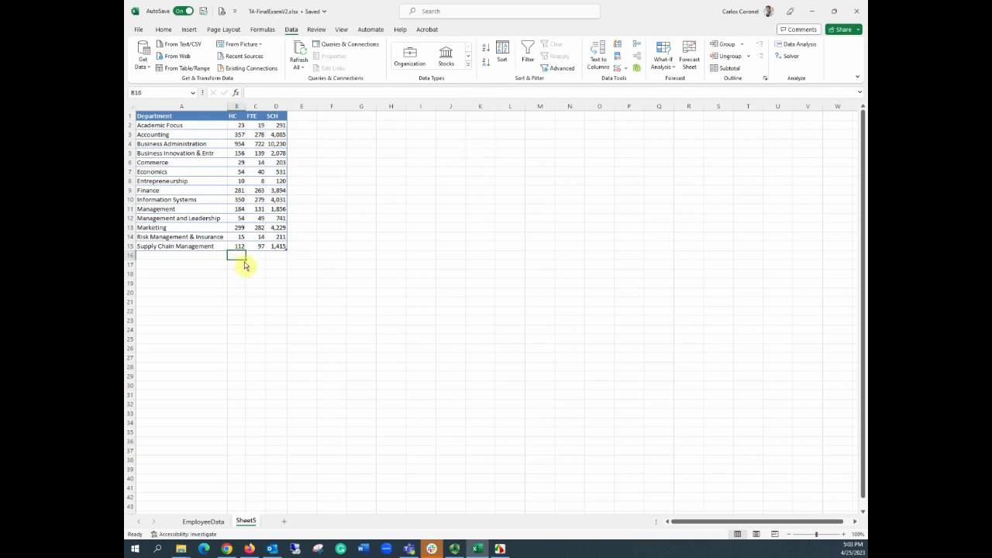
pyautogui.hotkey('alt', '=')
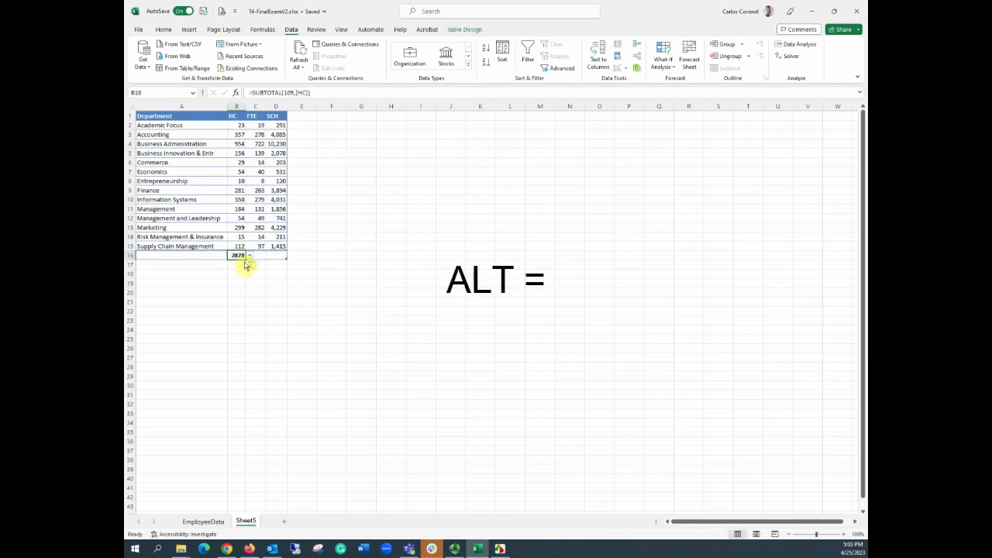
pyautogui.press('Right')
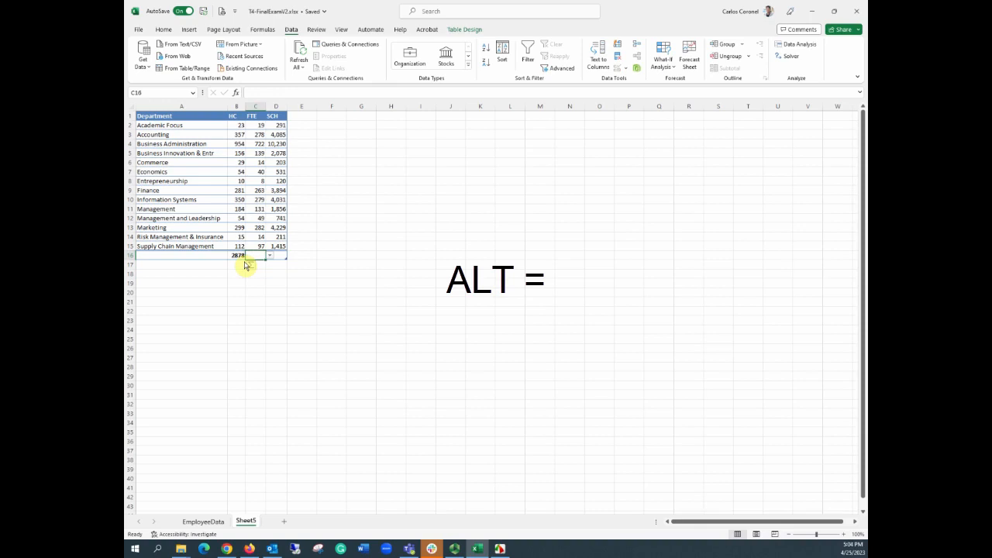
pyautogui.hotkey('alt', '=')
pyautogui.press('Tab')
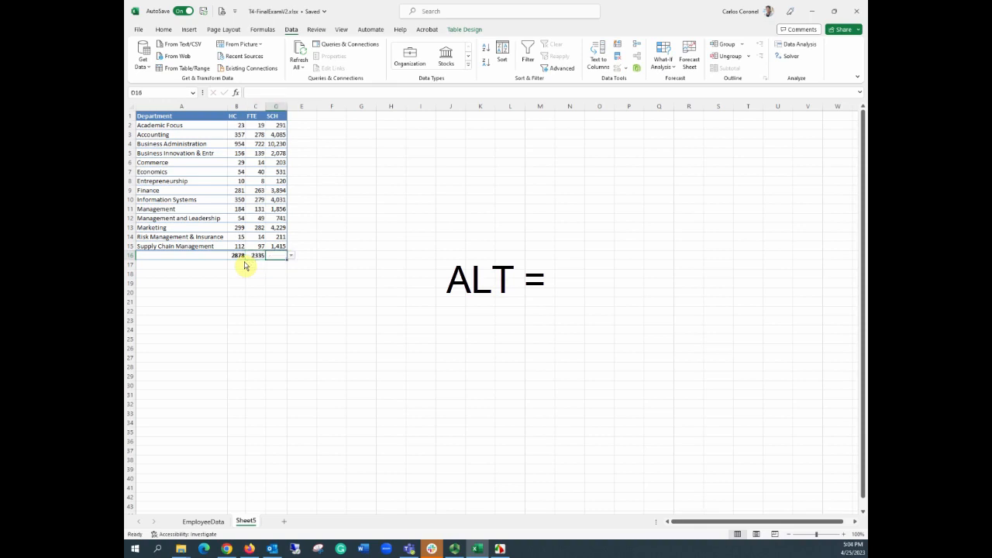
pyautogui.hotkey('alt', '=')
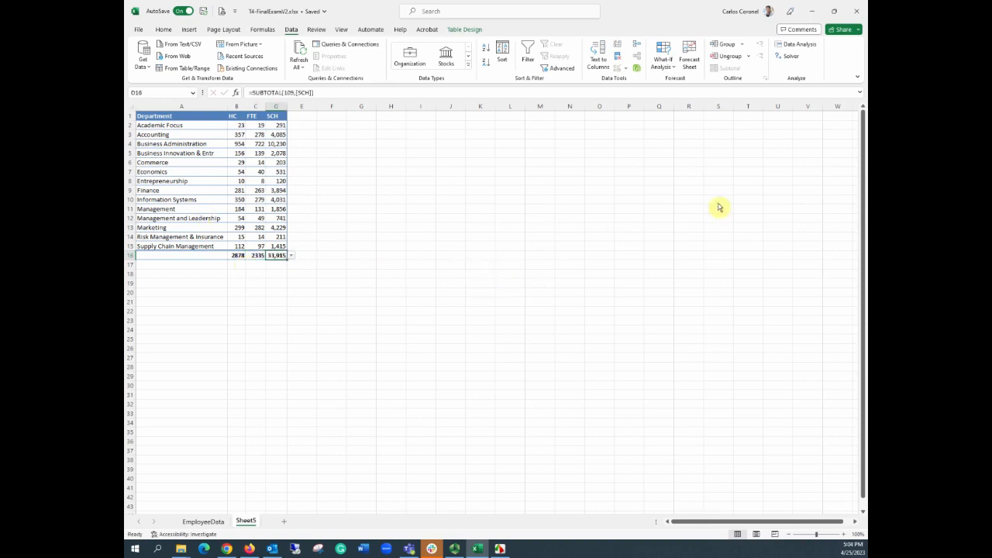
# Step: Compare the Excel enrollment table with the Power BI Enrollment by Major & Concentration table side by side
pyautogui.click(833, 10)
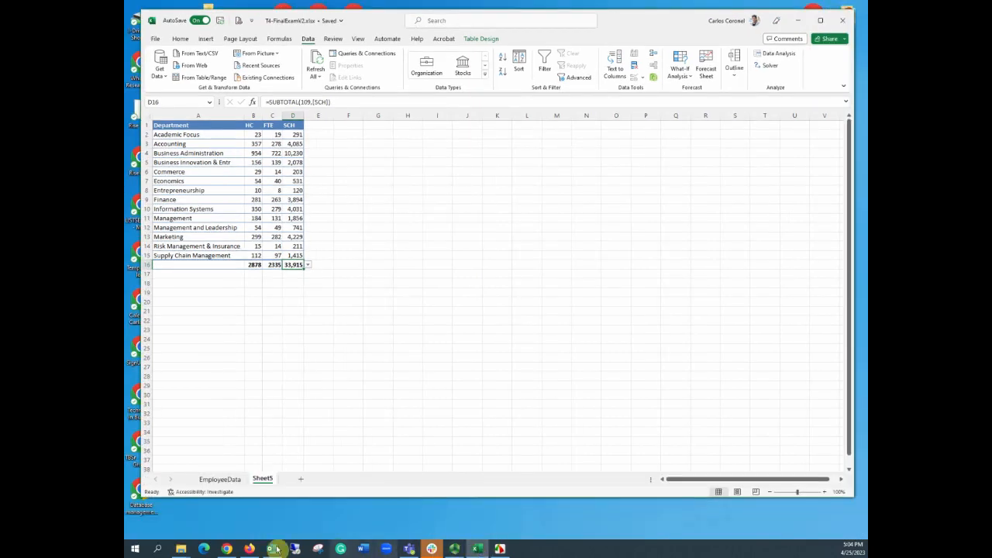
pyautogui.click(226, 549)
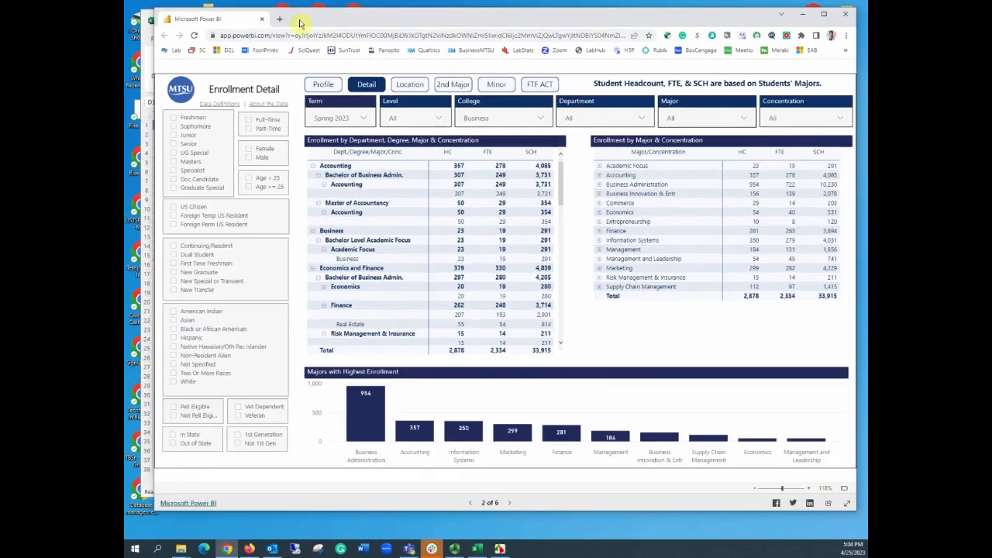
pyautogui.moveTo(285, 11); pyautogui.dragTo(299, 28)
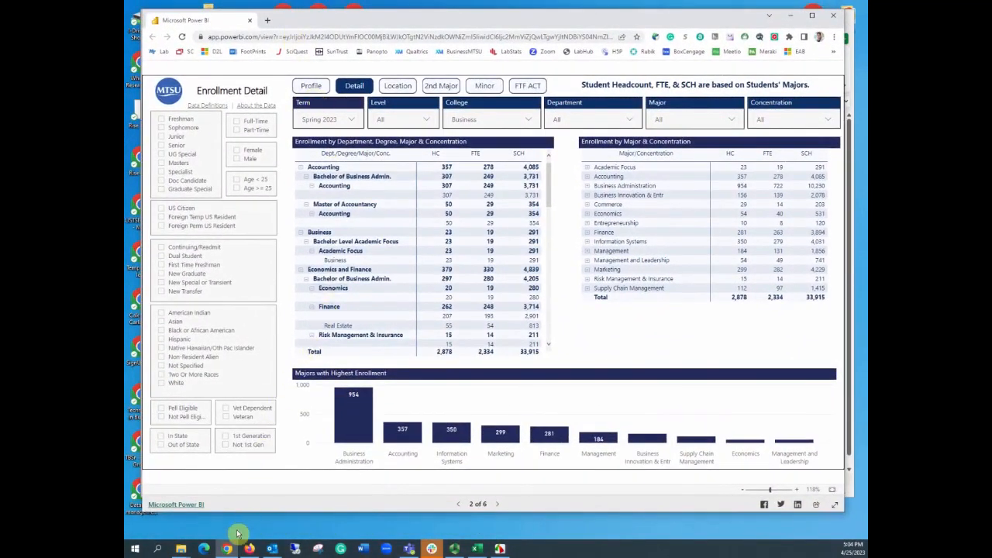
pyautogui.click(480, 550)
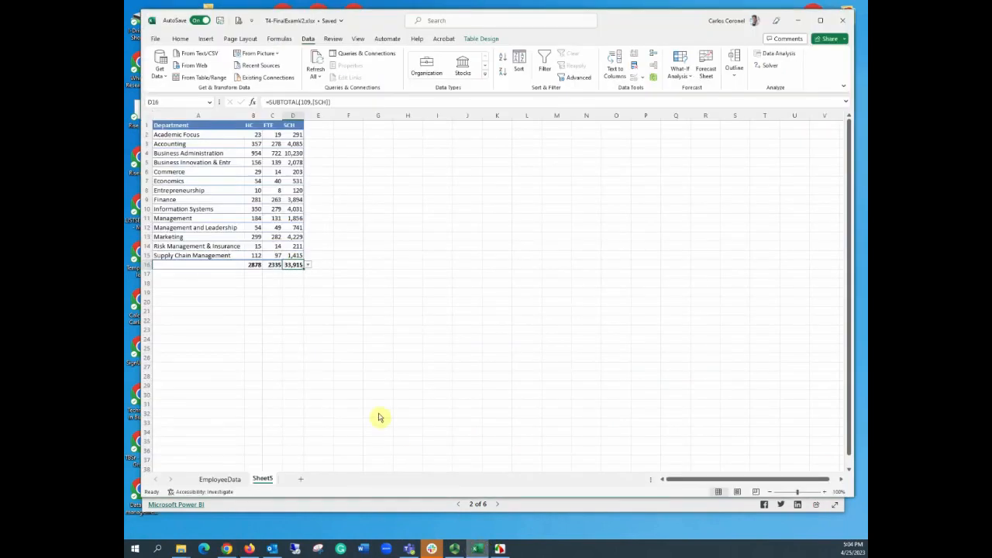
pyautogui.click(820, 20)
pyautogui.click(422, 293)
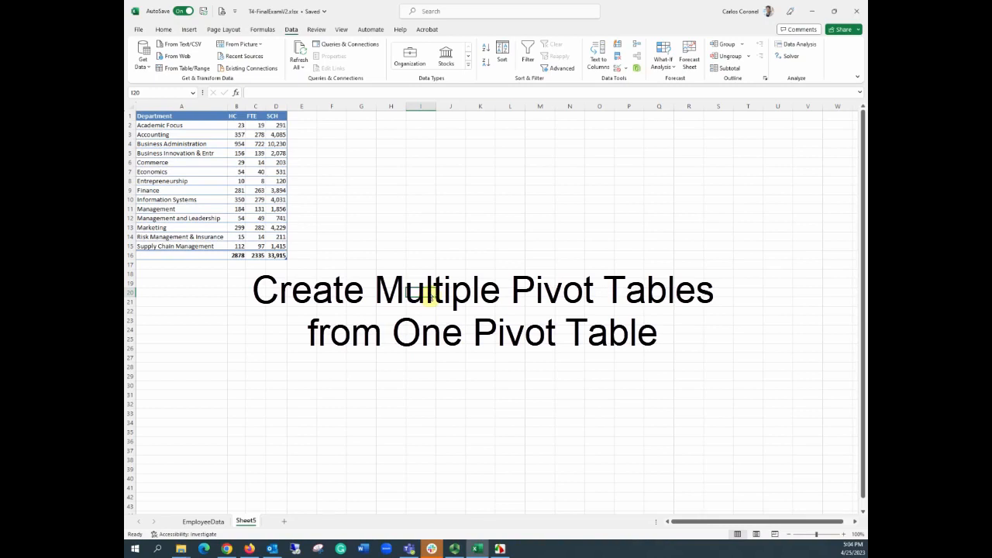
# Step: Insert a PivotTable on a new worksheet from the EmployeeData table
pyautogui.click(203, 521)
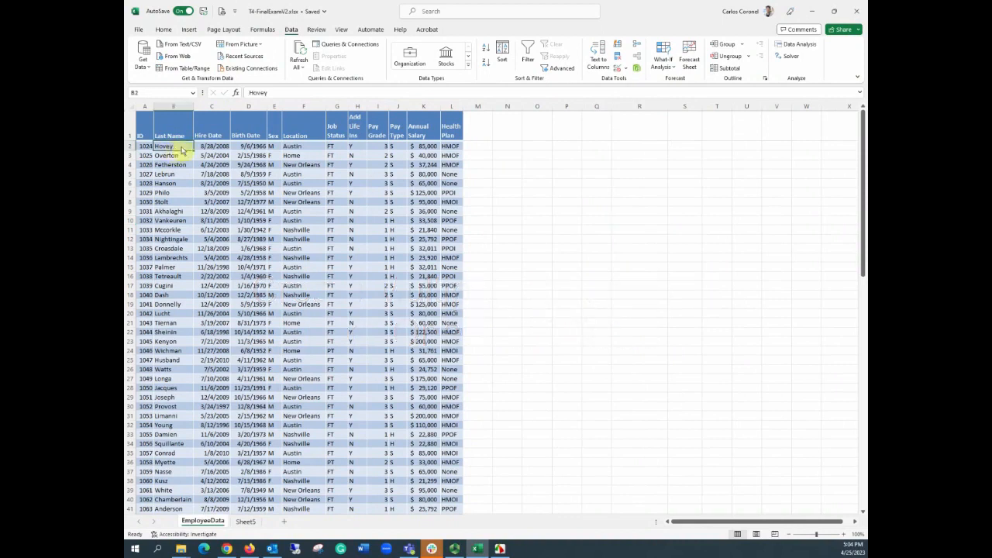
pyautogui.click(228, 147)
pyautogui.click(252, 147)
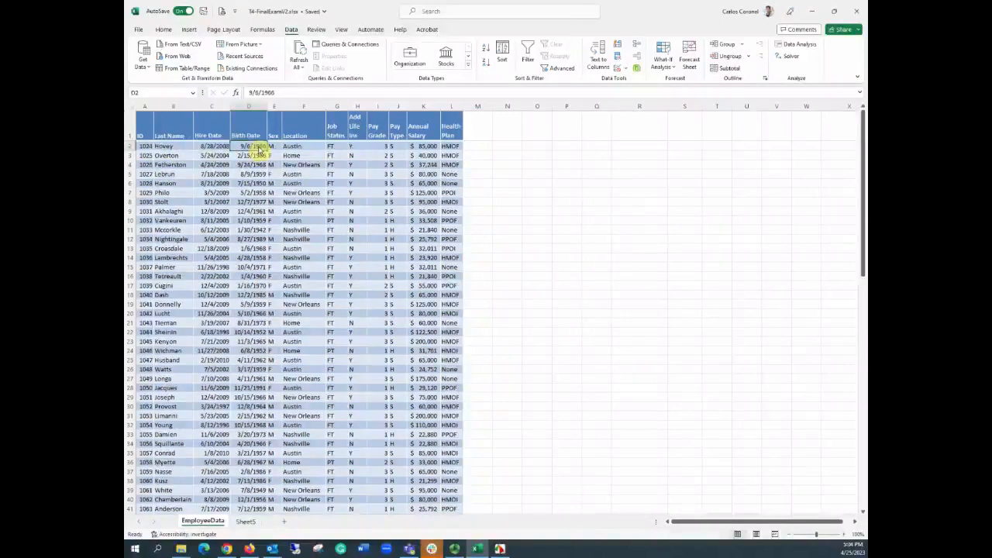
pyautogui.click(273, 146)
pyautogui.click(310, 147)
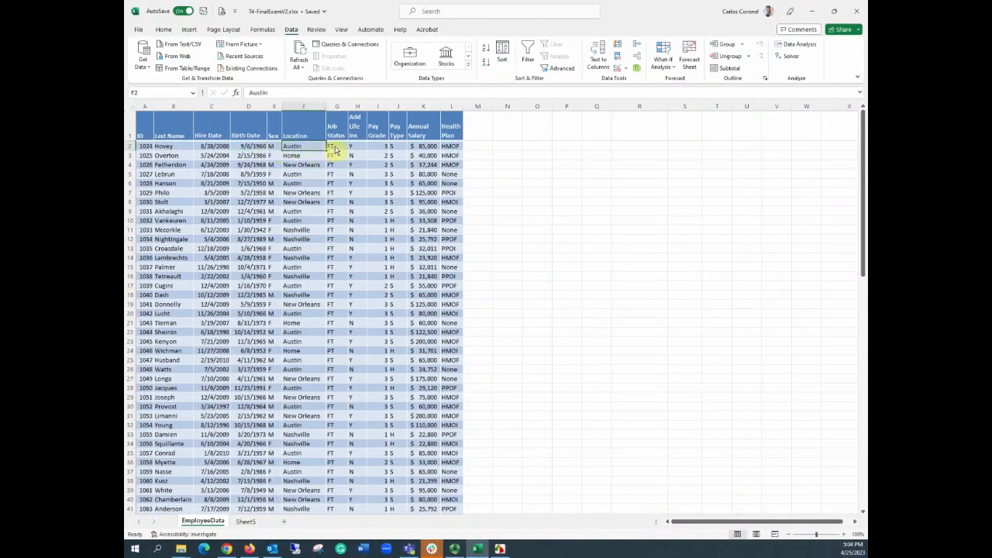
pyautogui.click(334, 147)
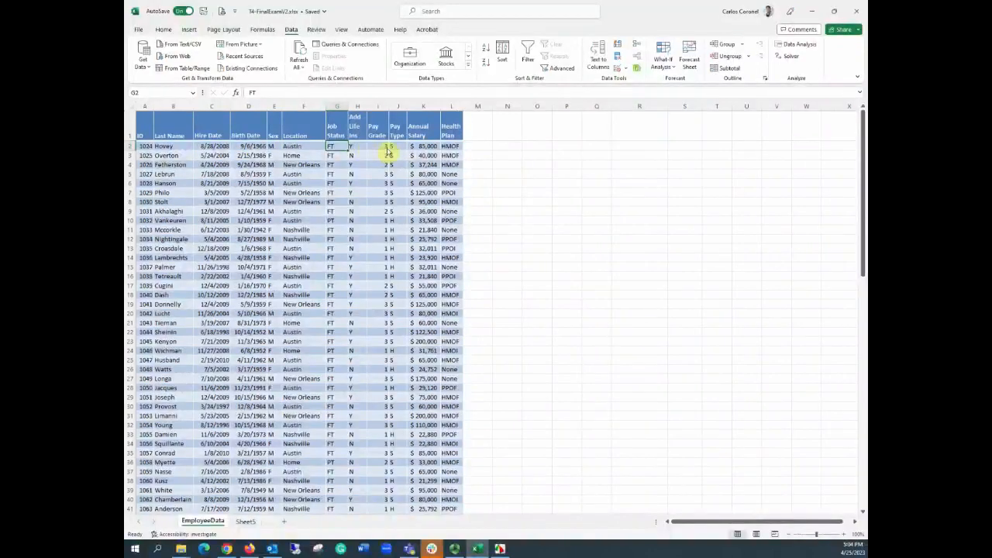
pyautogui.click(424, 146)
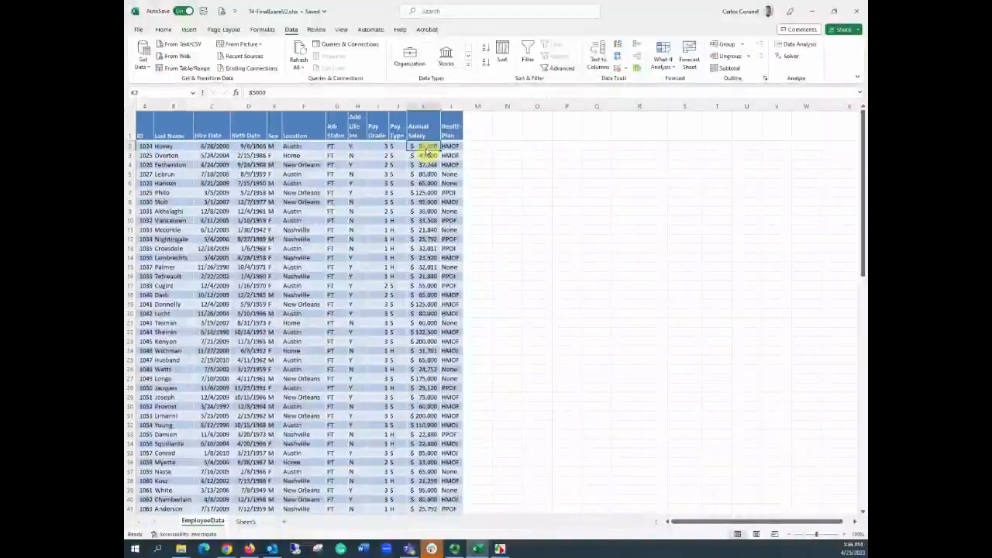
pyautogui.click(163, 29)
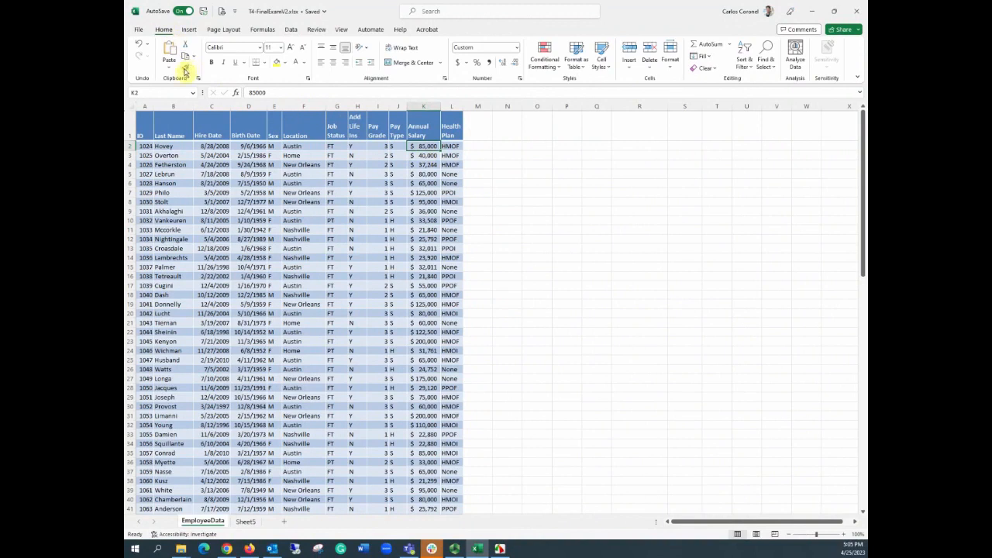
pyautogui.click(189, 29)
pyautogui.click(146, 51)
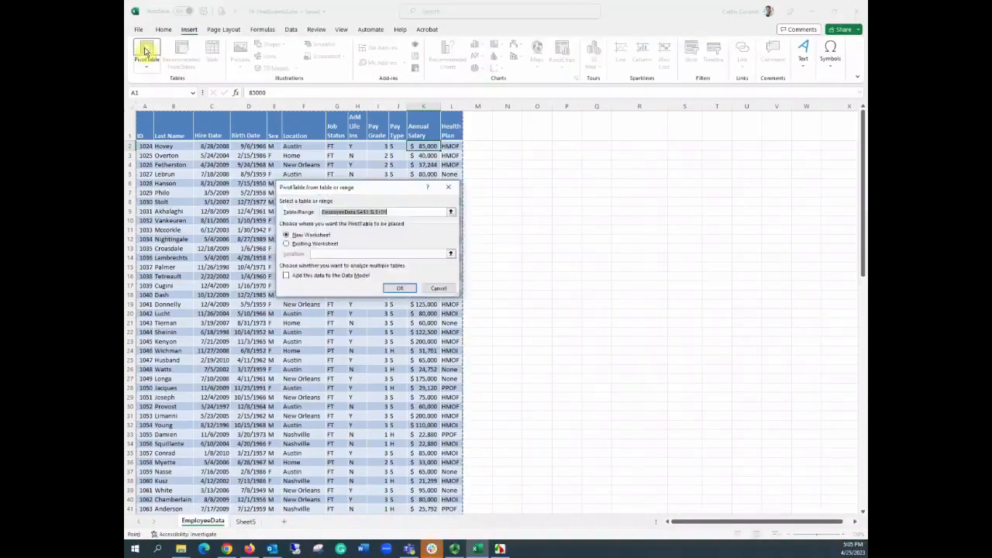
pyautogui.click(398, 288)
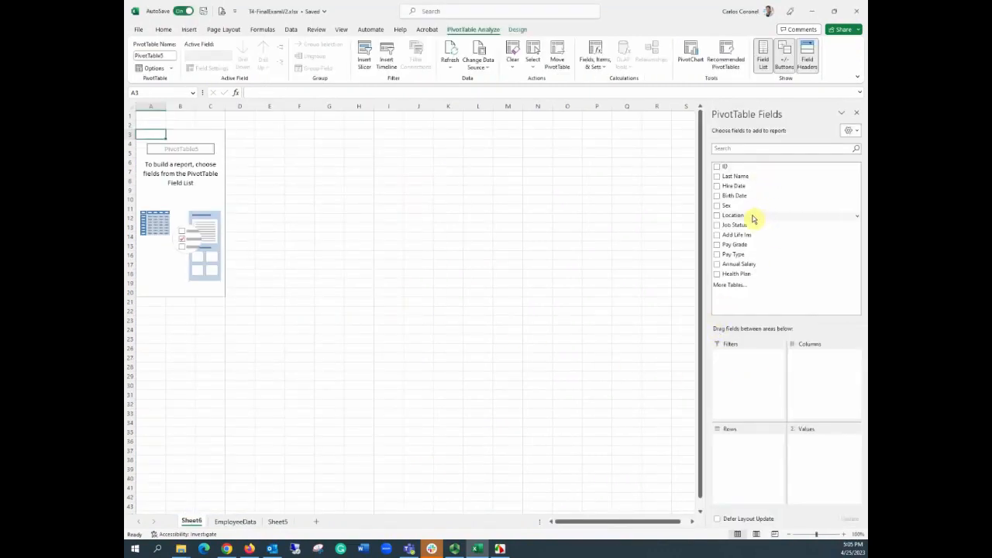
# Step: Add Location, Job Status and Sex as PivotTable rows and Annual Salary as the summed value
pyautogui.moveTo(746, 218); pyautogui.dragTo(746, 443)
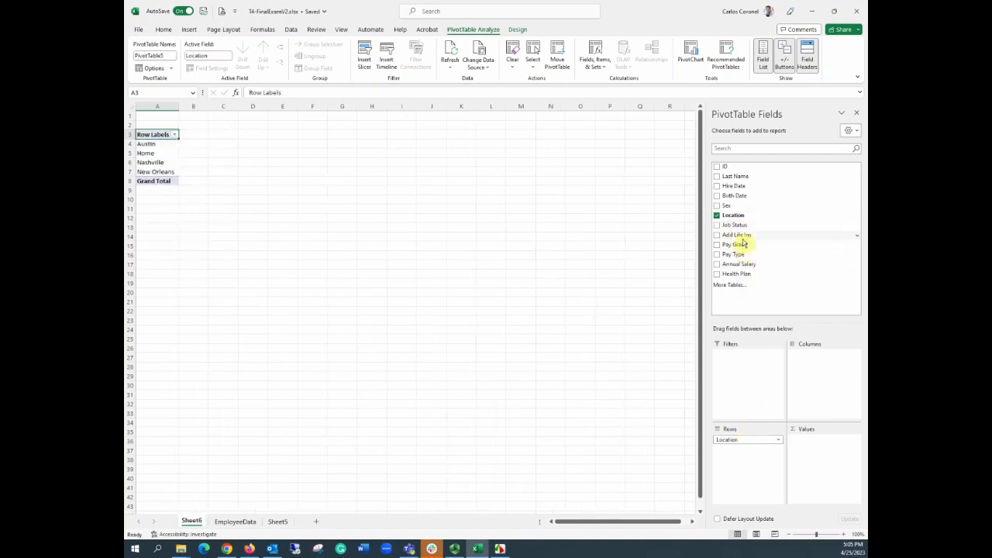
pyautogui.moveTo(742, 229); pyautogui.dragTo(748, 450)
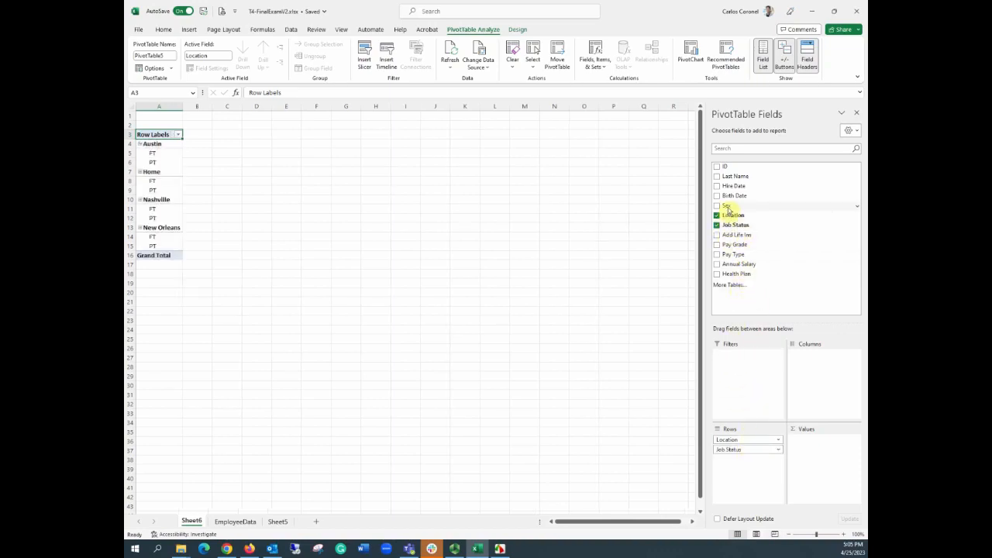
pyautogui.moveTo(729, 206); pyautogui.dragTo(765, 463)
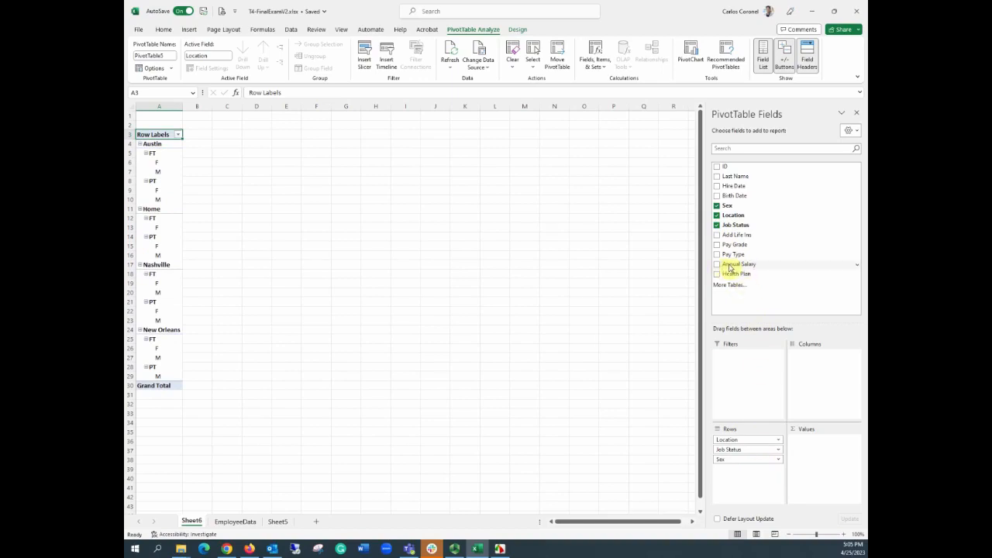
pyautogui.moveTo(729, 268); pyautogui.dragTo(808, 440)
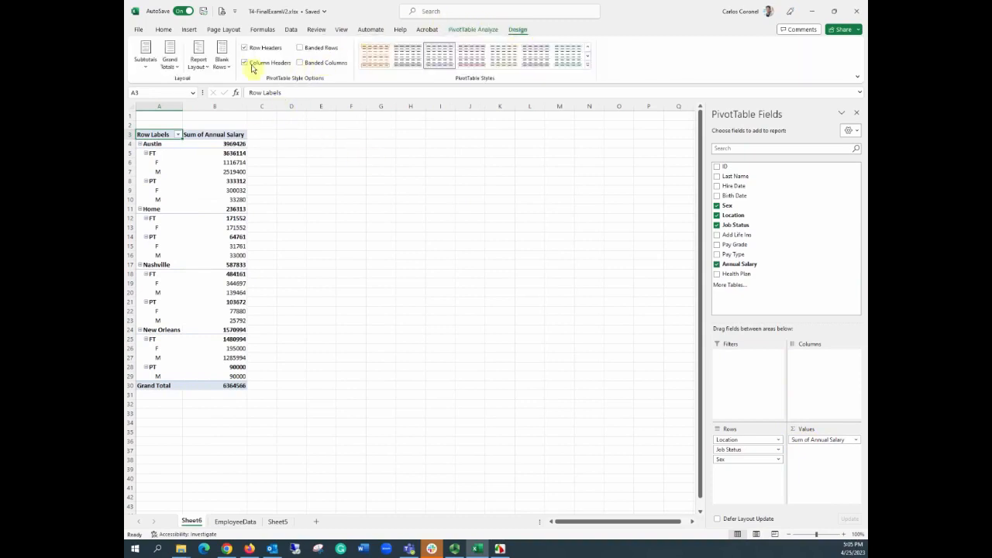
# Step: Switch the PivotTable to tabular form and hide all subtotals
pyautogui.click(199, 62)
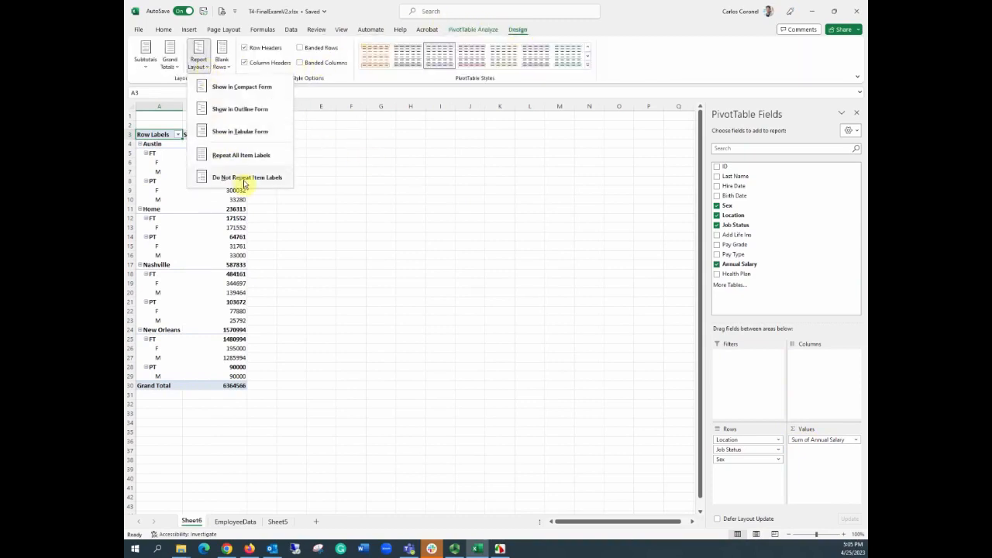
pyautogui.click(244, 132)
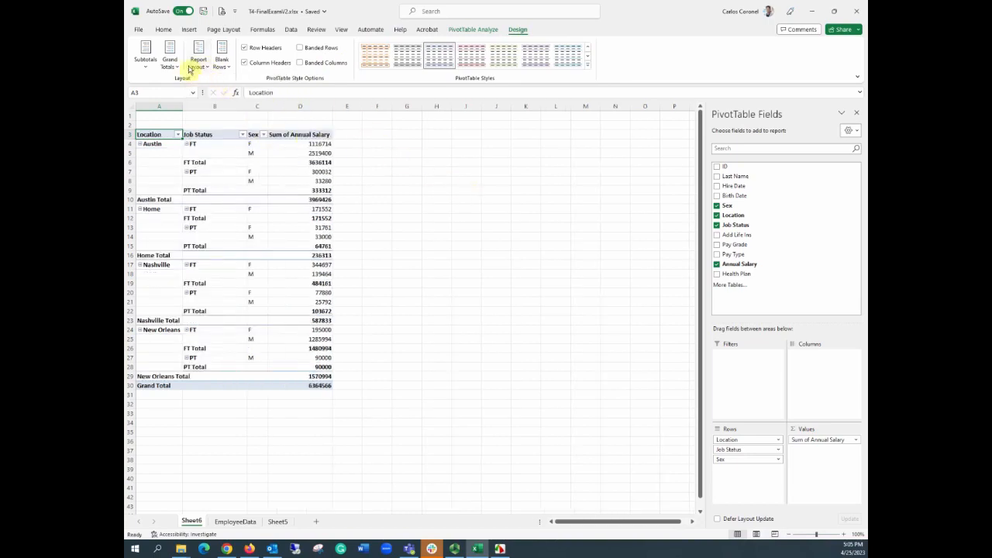
pyautogui.click(146, 62)
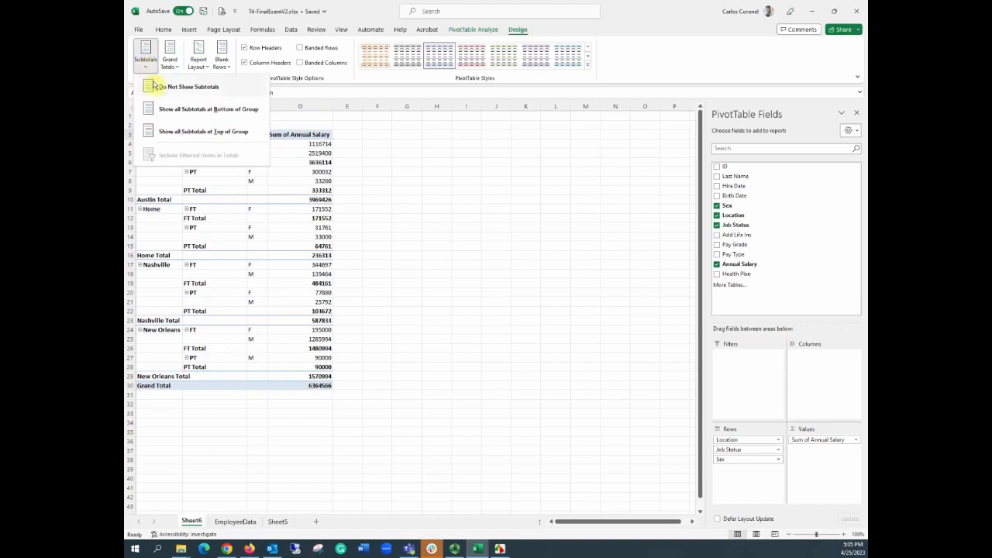
pyautogui.click(155, 88)
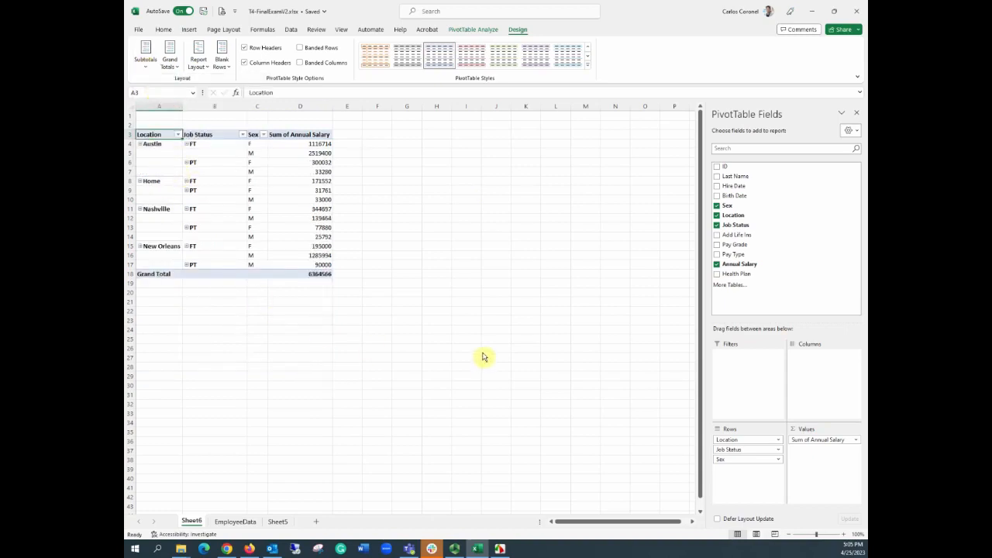
# Step: Turn off PivotTable grand totals for both rows and columns
pyautogui.click(147, 65)
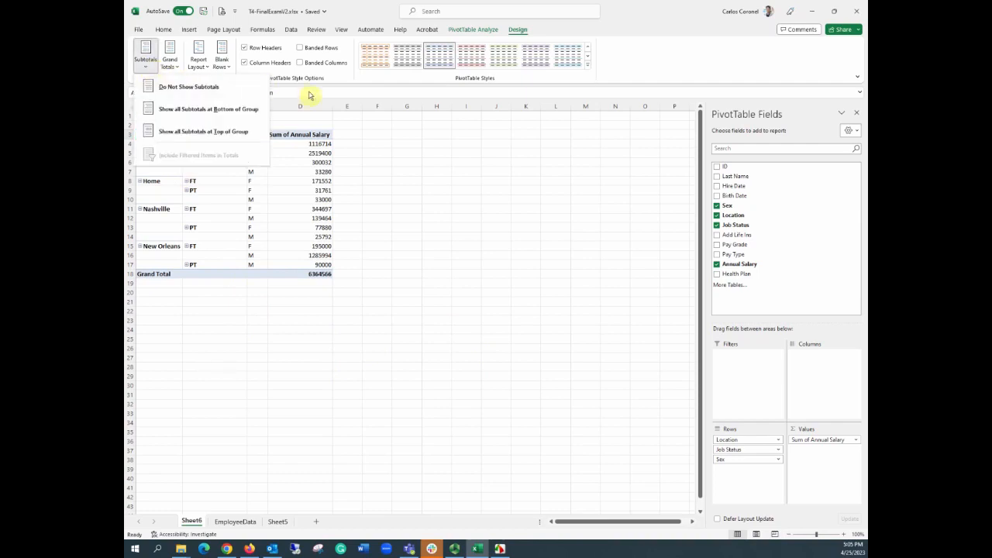
pyautogui.click(437, 144)
pyautogui.click(175, 66)
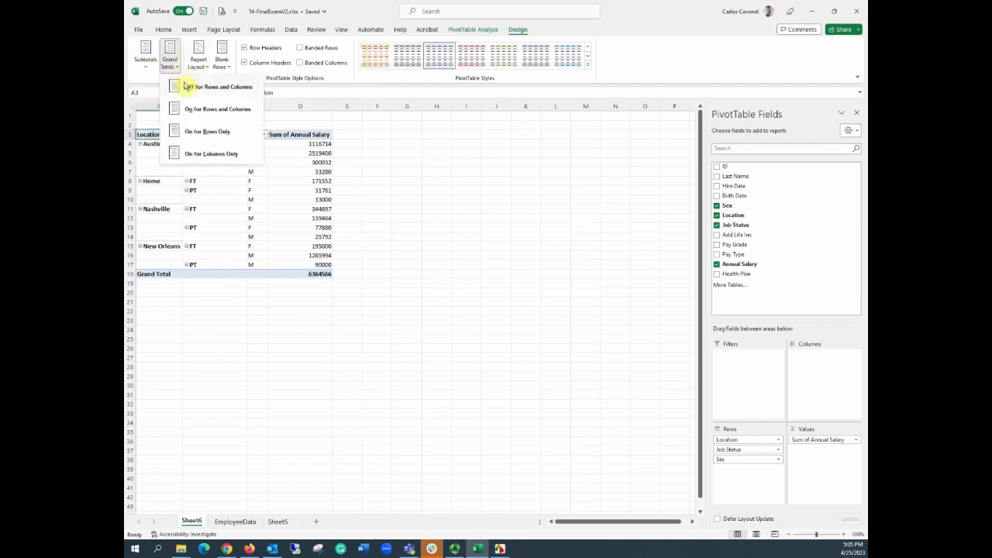
pyautogui.click(193, 87)
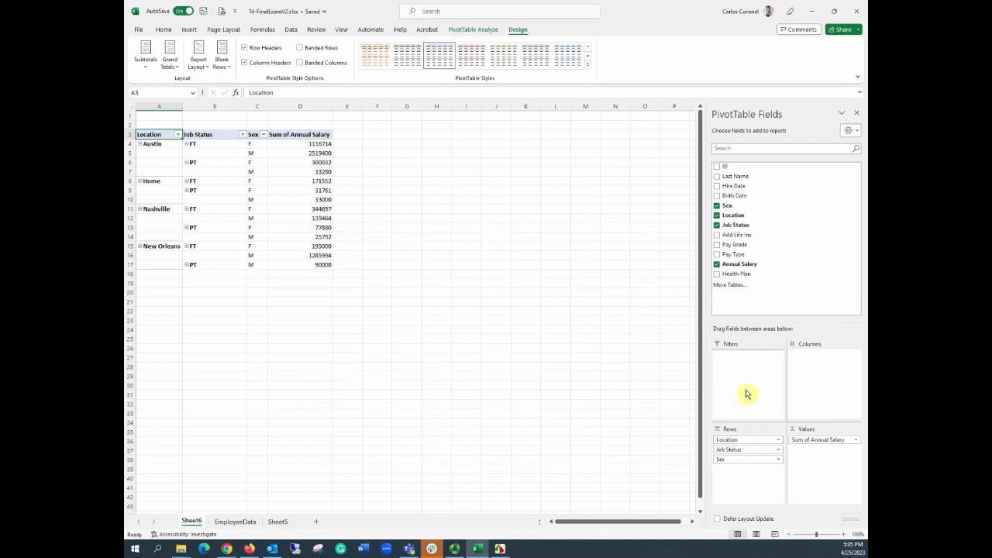
# Step: Move the Location field into the report filter and filter the PivotTable to Austin
pyautogui.moveTo(740, 358); pyautogui.dragTo(742, 354)
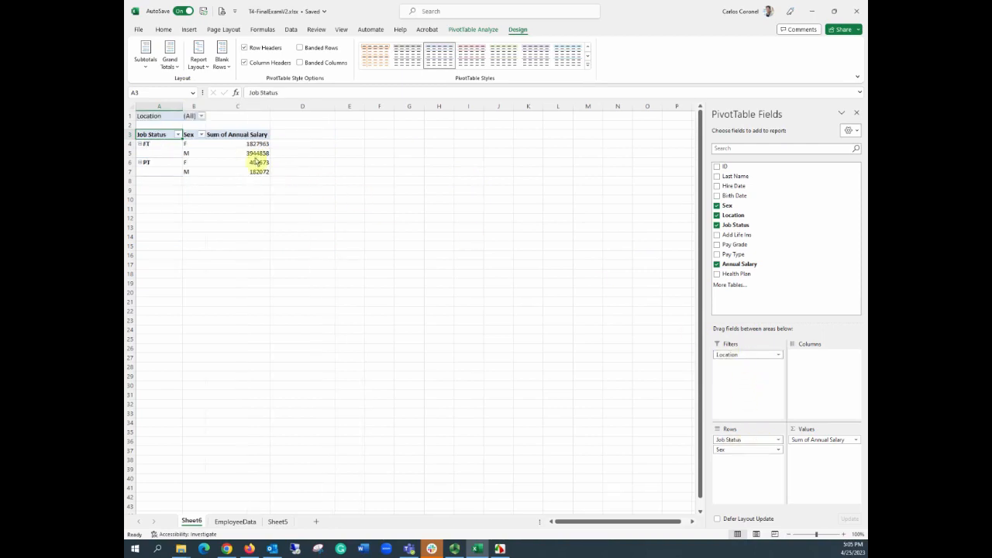
pyautogui.click(201, 115)
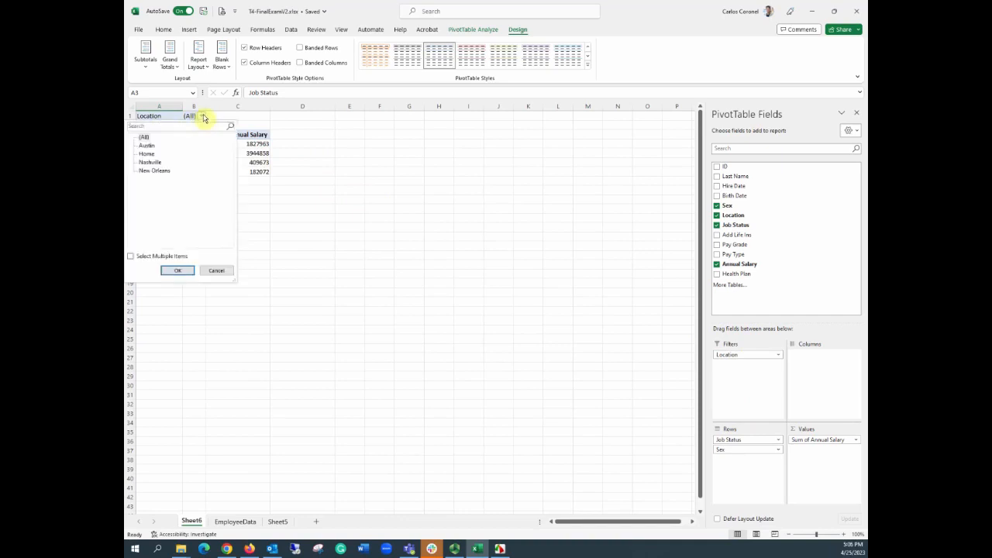
pyautogui.click(147, 145)
pyautogui.click(177, 270)
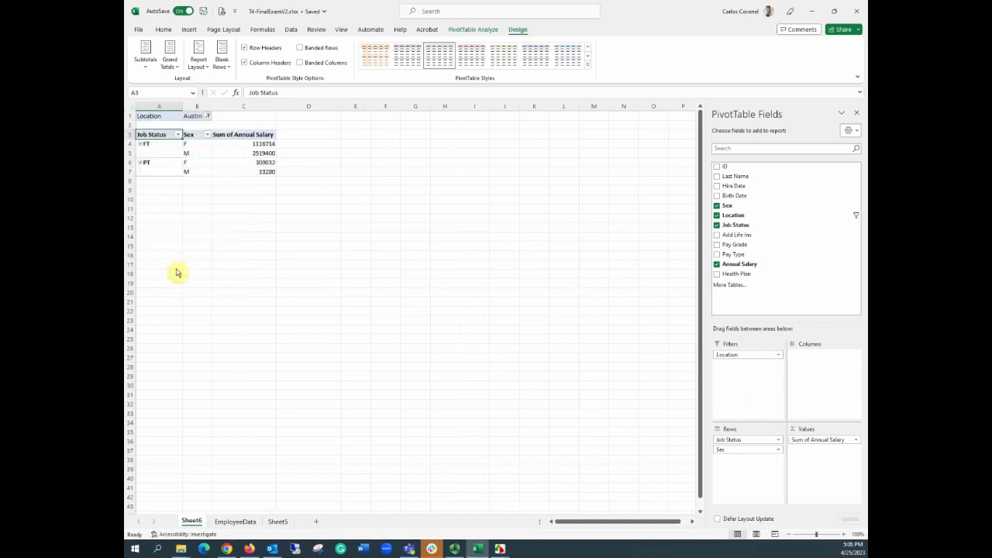
# Step: Reset the Location report filter to All
pyautogui.click(208, 117)
pyautogui.click(144, 137)
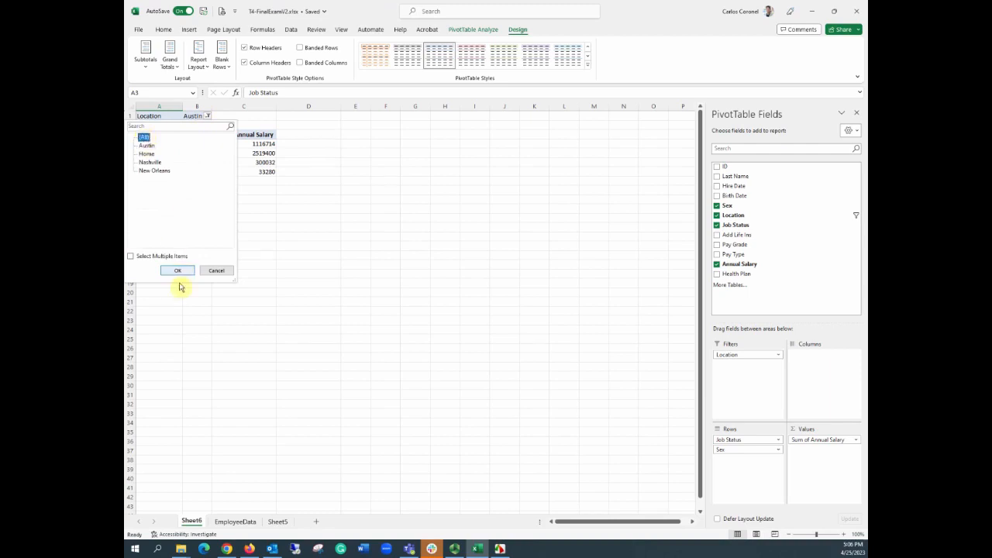
pyautogui.click(178, 272)
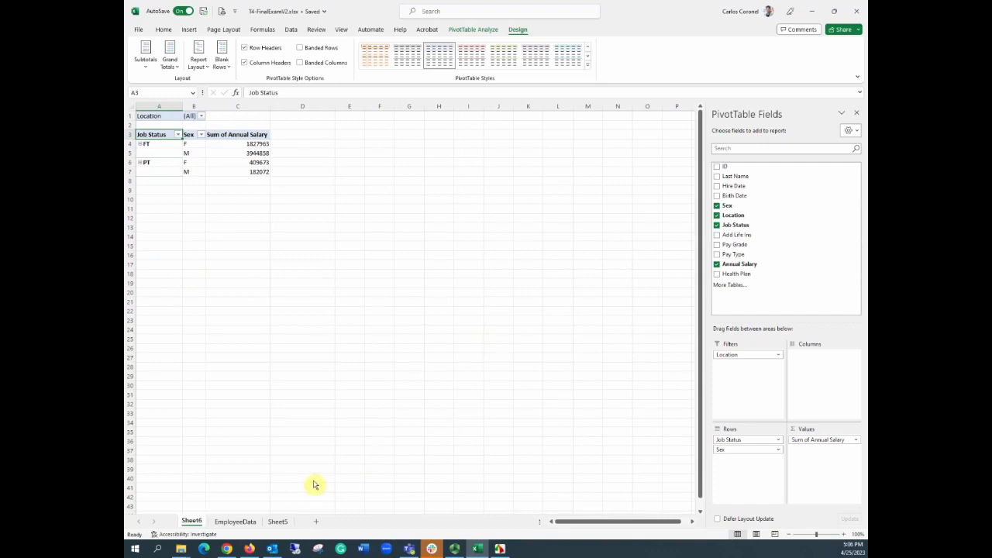
pyautogui.click(356, 236)
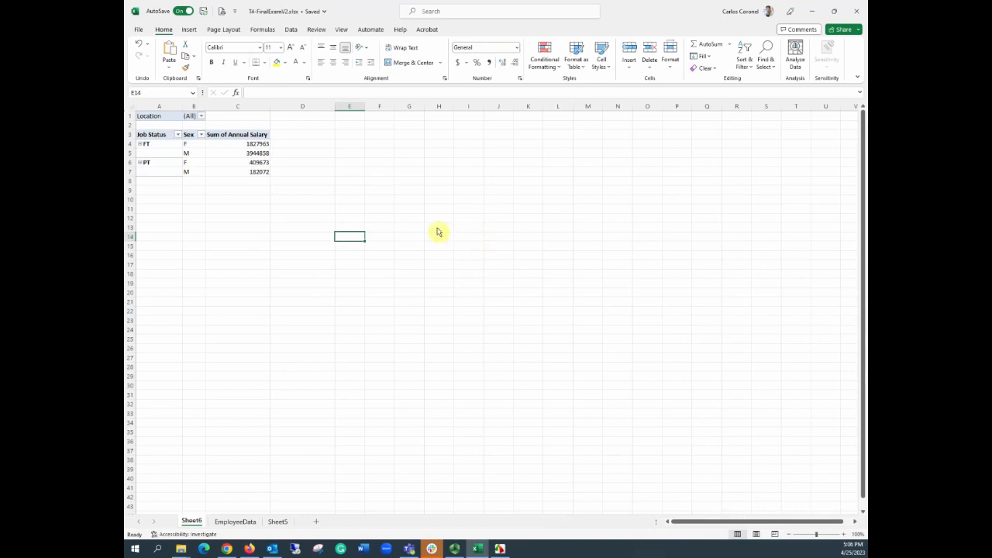
# Step: Show report filter pages for Location to generate a separate PivotTable sheet per location
pyautogui.click(161, 147)
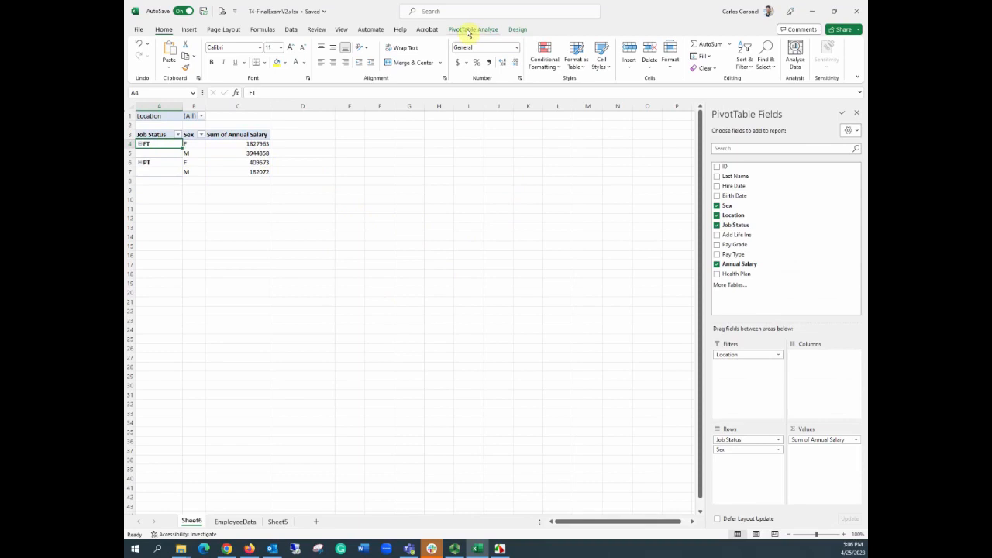
pyautogui.click(468, 30)
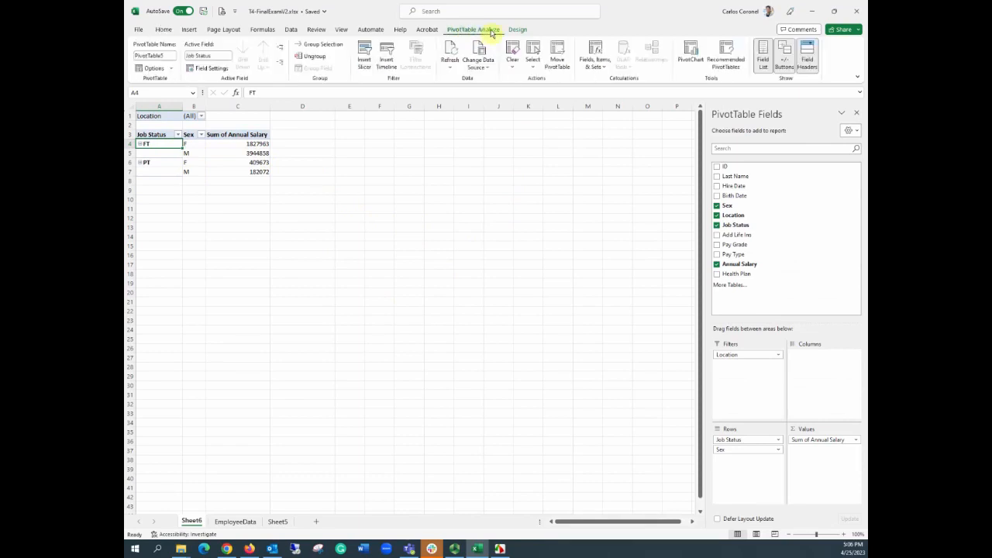
pyautogui.click(172, 70)
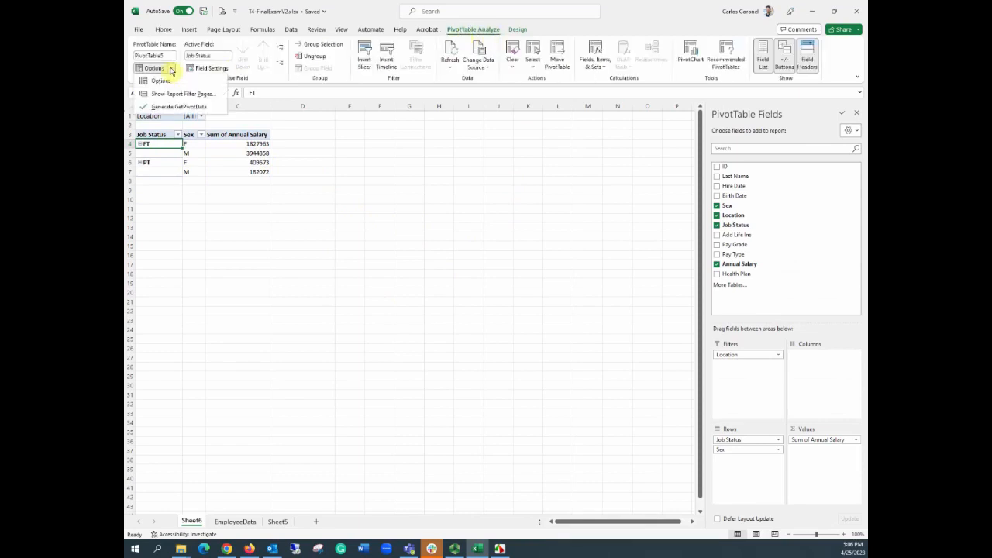
pyautogui.click(205, 97)
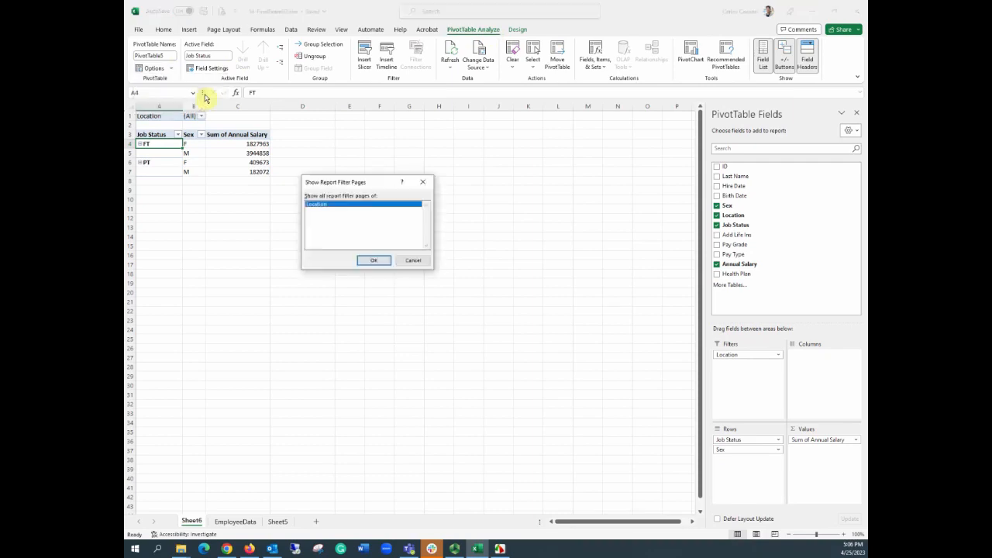
pyautogui.click(372, 261)
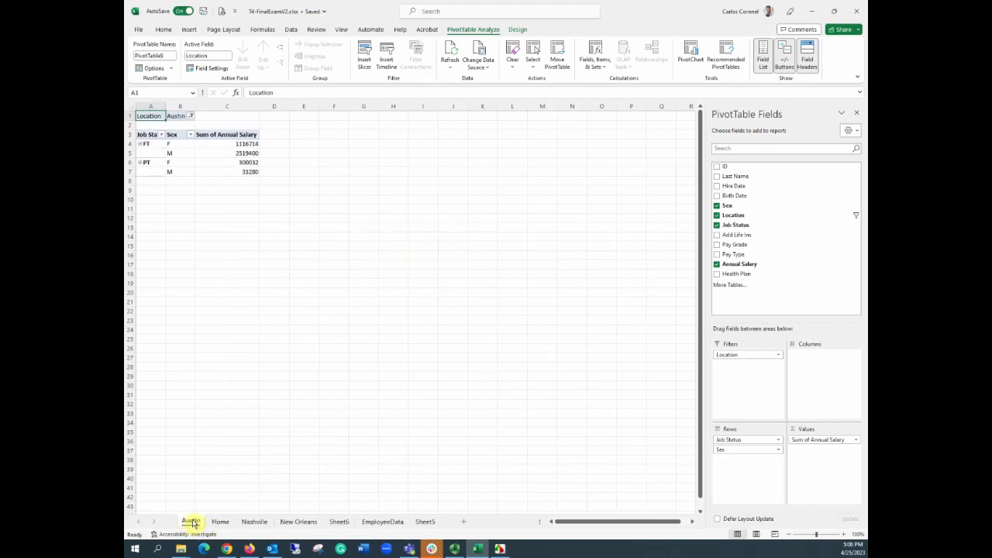
# Step: Review the generated Home, Nashville and New Orleans PivotTable sheets, then inspect the original PivotTable's Location filter options
pyautogui.click(225, 524)
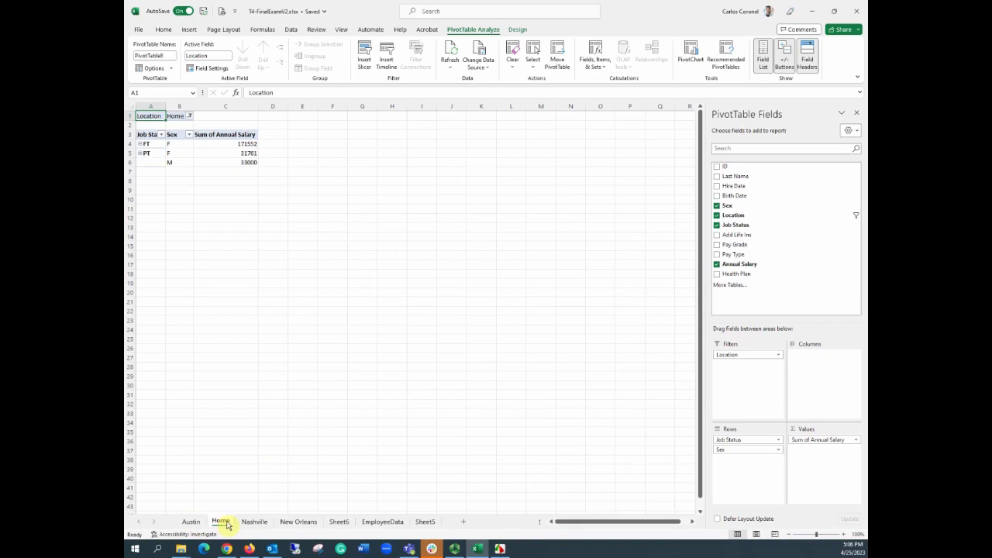
pyautogui.click(255, 522)
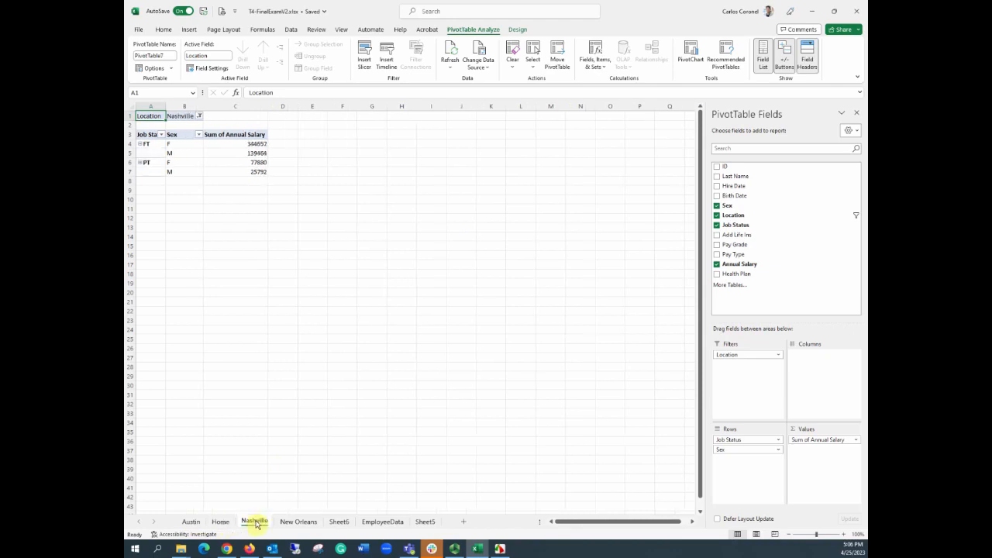
pyautogui.click(300, 522)
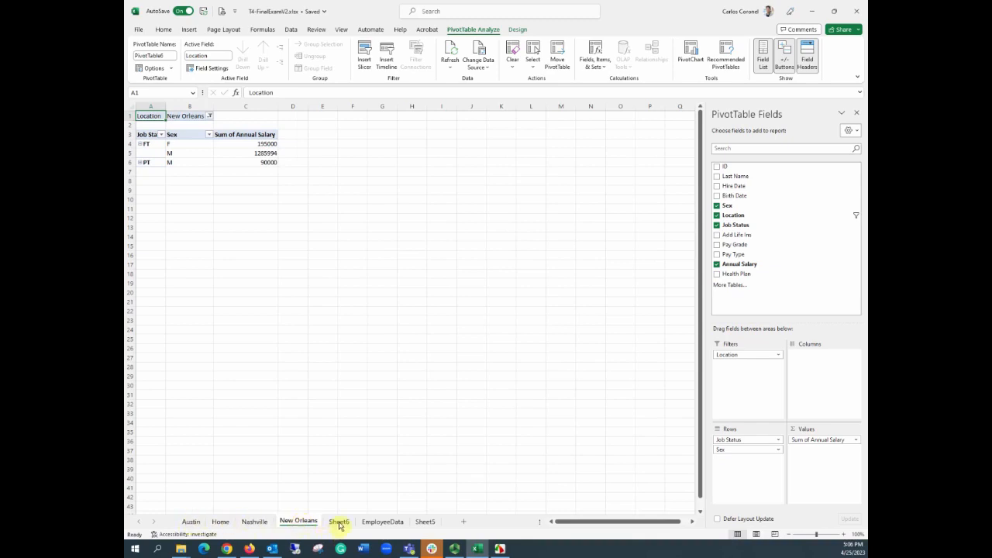
pyautogui.click(339, 523)
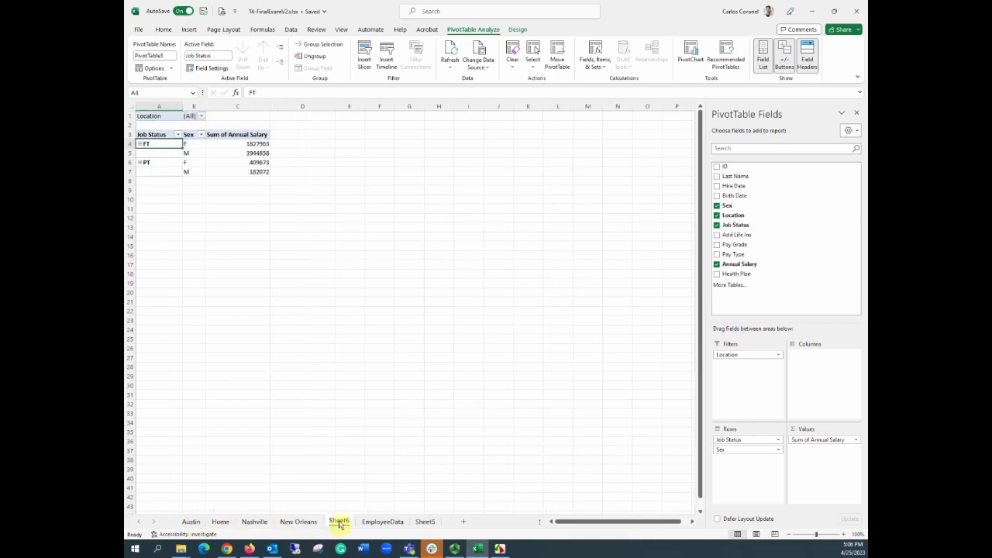
pyautogui.click(201, 116)
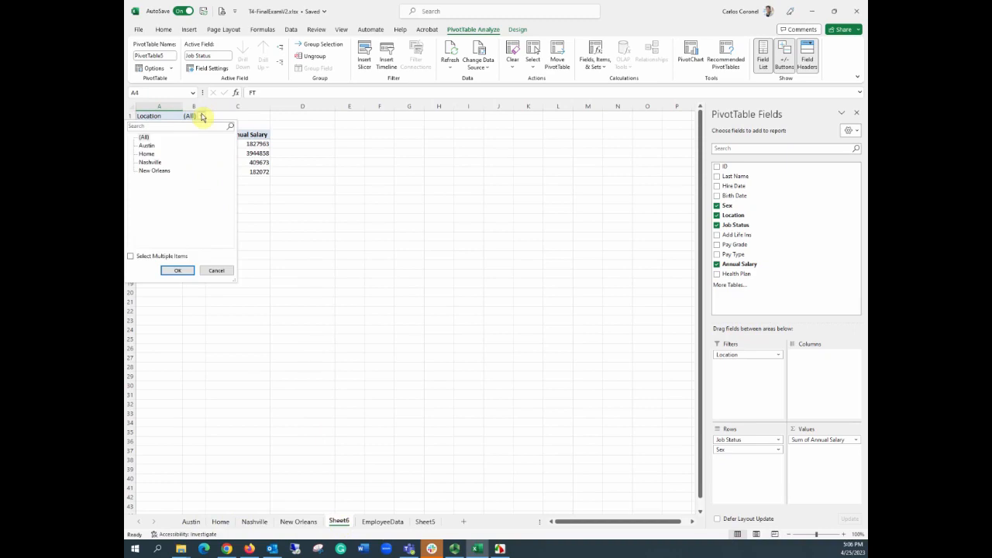
pyautogui.click(201, 116)
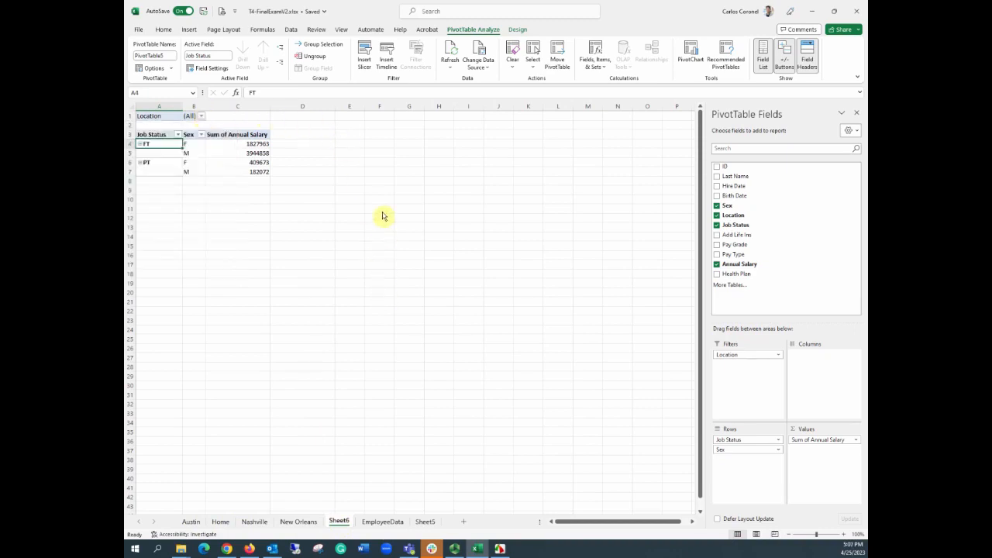